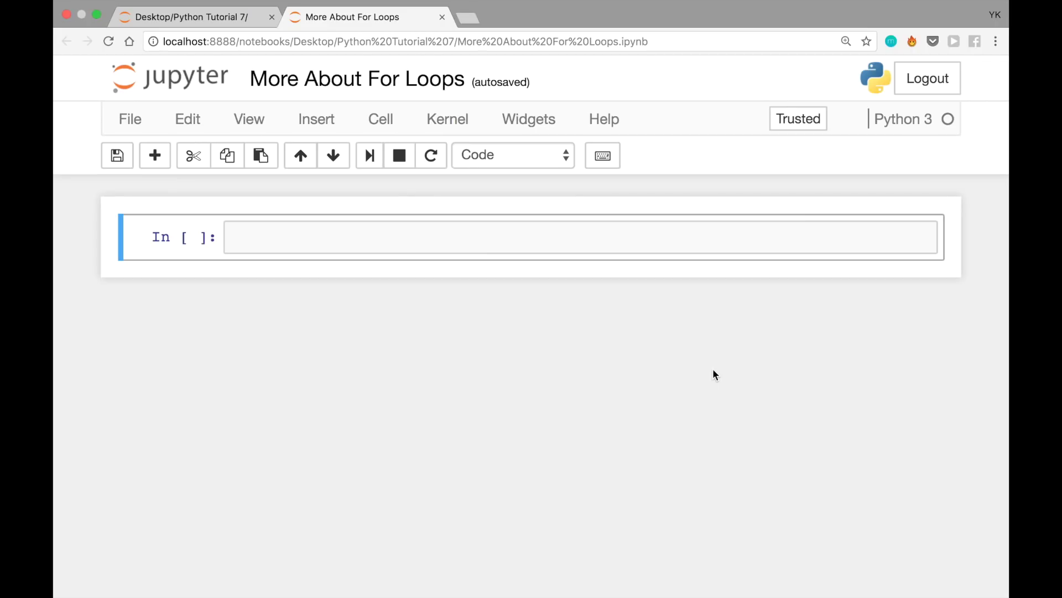
Define a = ["apple", "banana", "republic"] and run the cell.
click(657, 237)
text(a = )
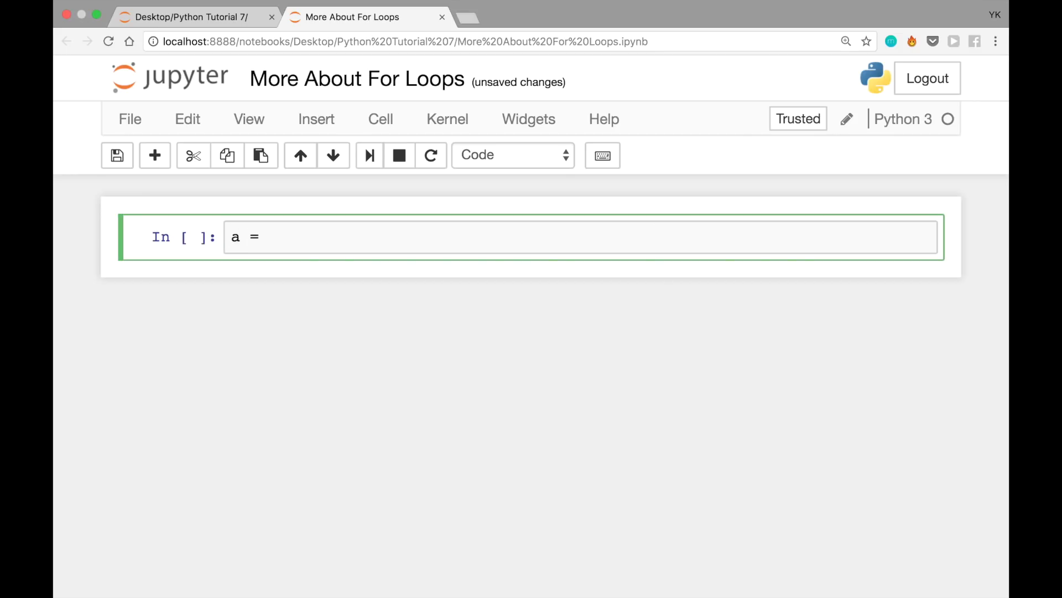
text([")
text(apple")
text(, "banana",)
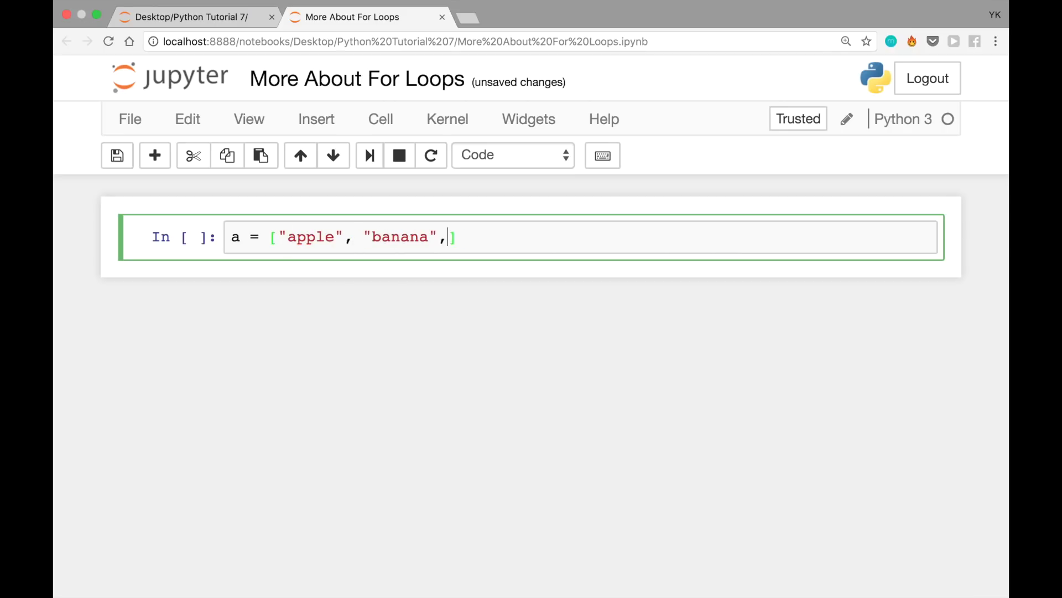
text( "repu)
text(blic")
key(Right)
key(shift+Return)
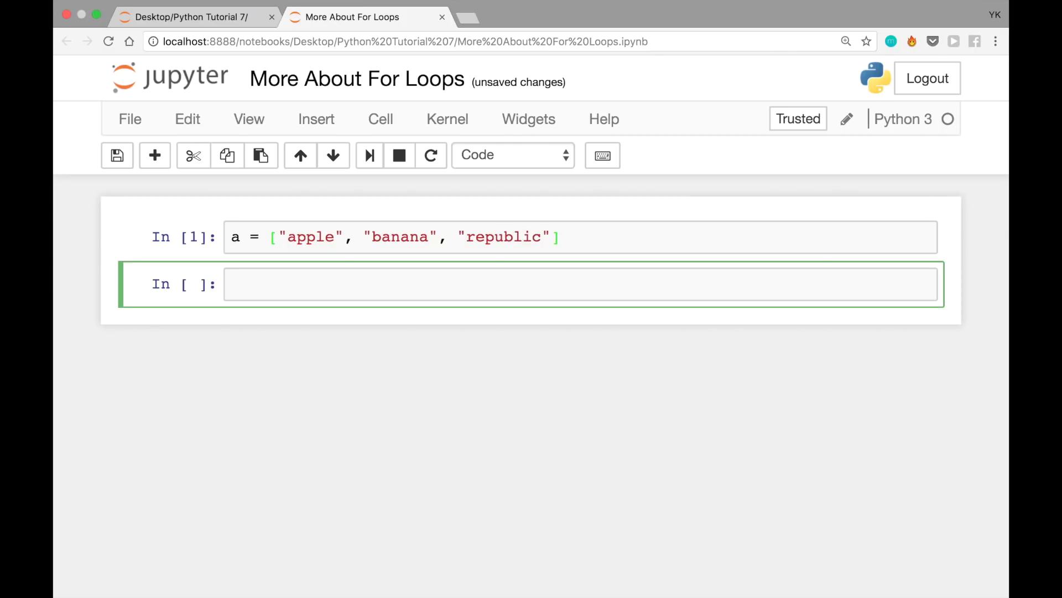
text(for el)
text(ement in a:)
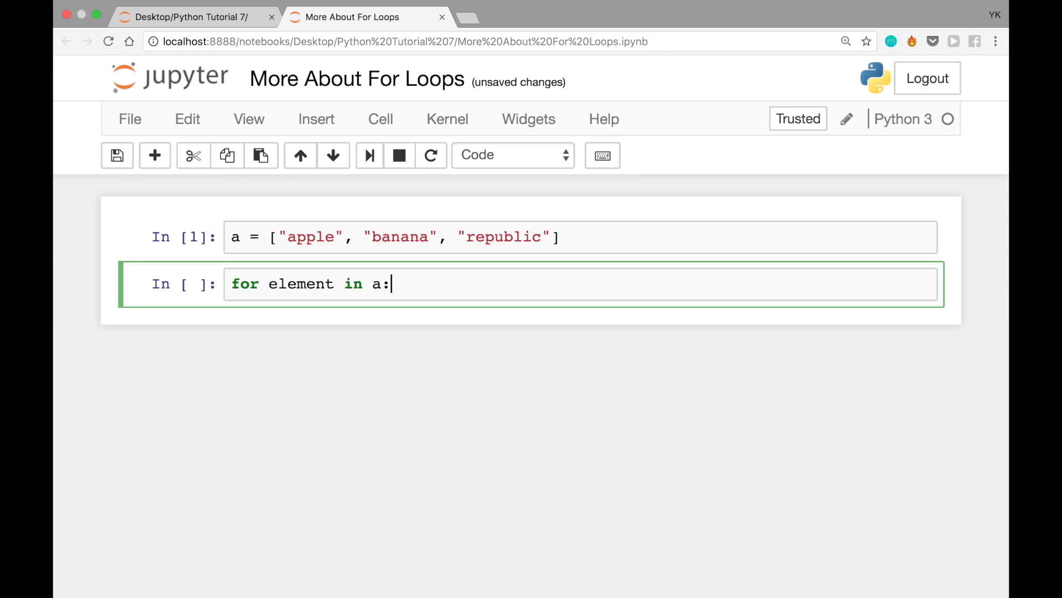
Write and run 'for element in a: print(element)' to print each fruit.
key(Return)
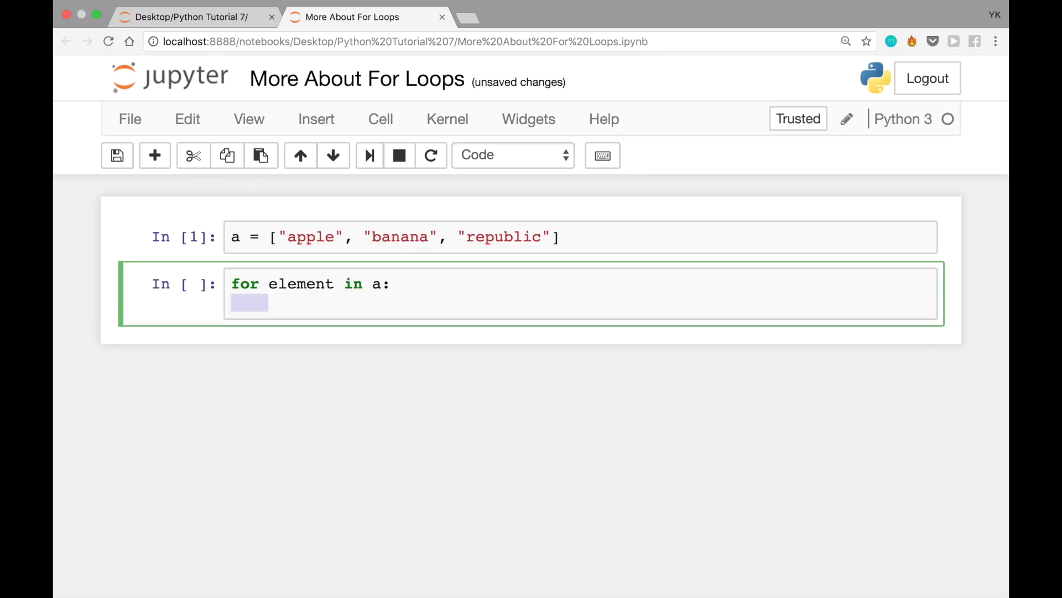
text(print(leem)
key(BackSpace)
key(BackSpace)
key(BackSpace)
text(el)
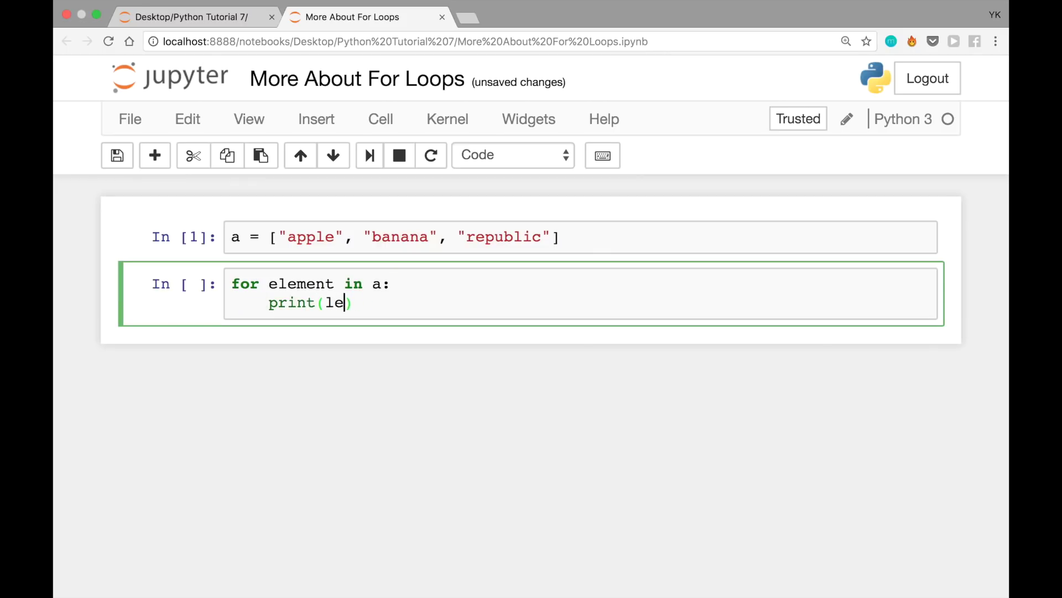
text(ement))
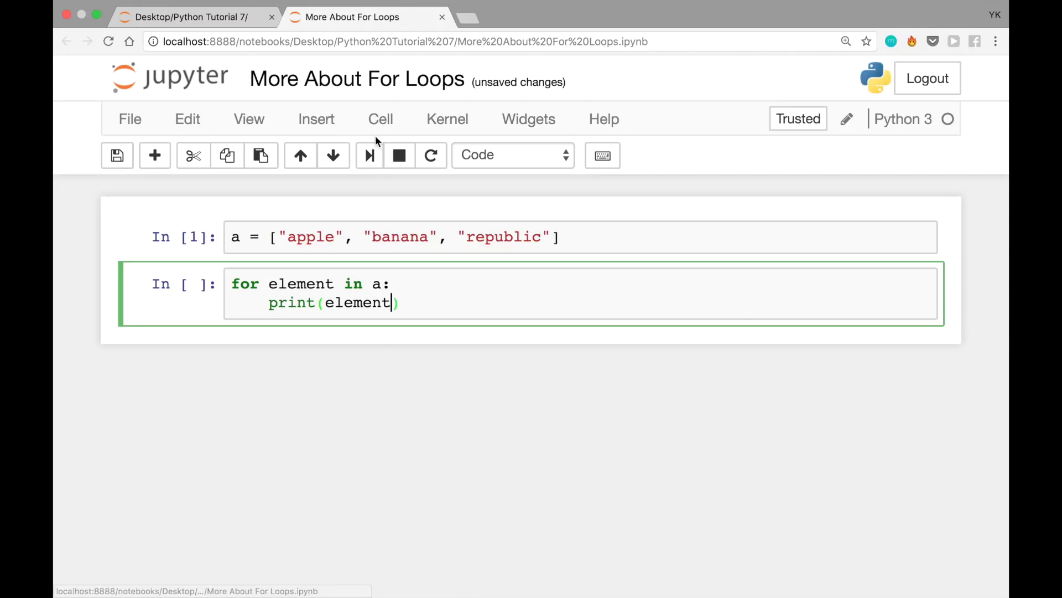
click(372, 155)
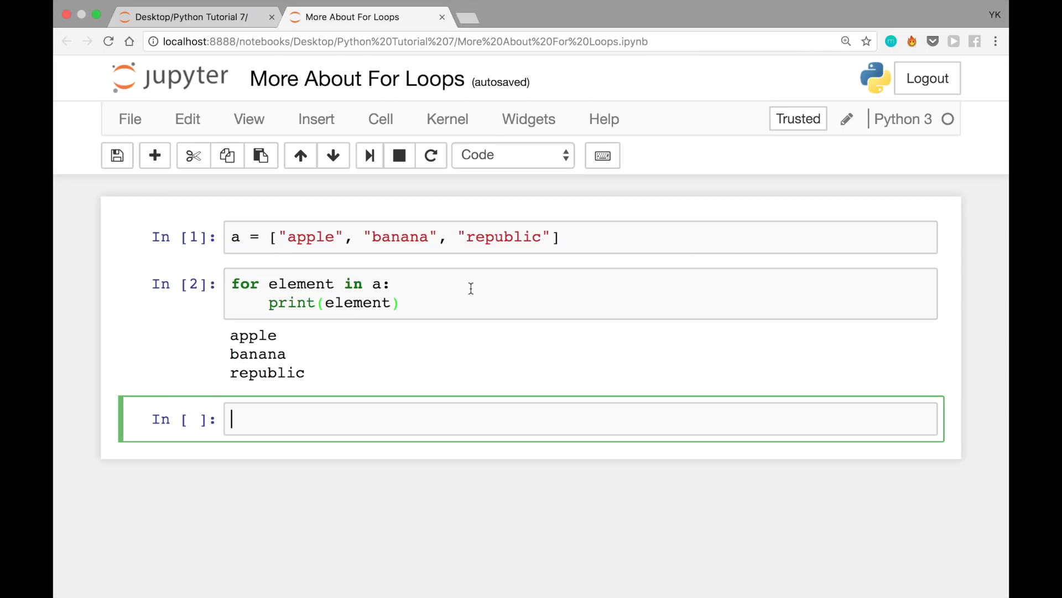
Highlight the list's three strings, then start 'for i in range(0, 3): # 0, 1, 2' below.
click(277, 237)
drag(279, 237, 558, 238)
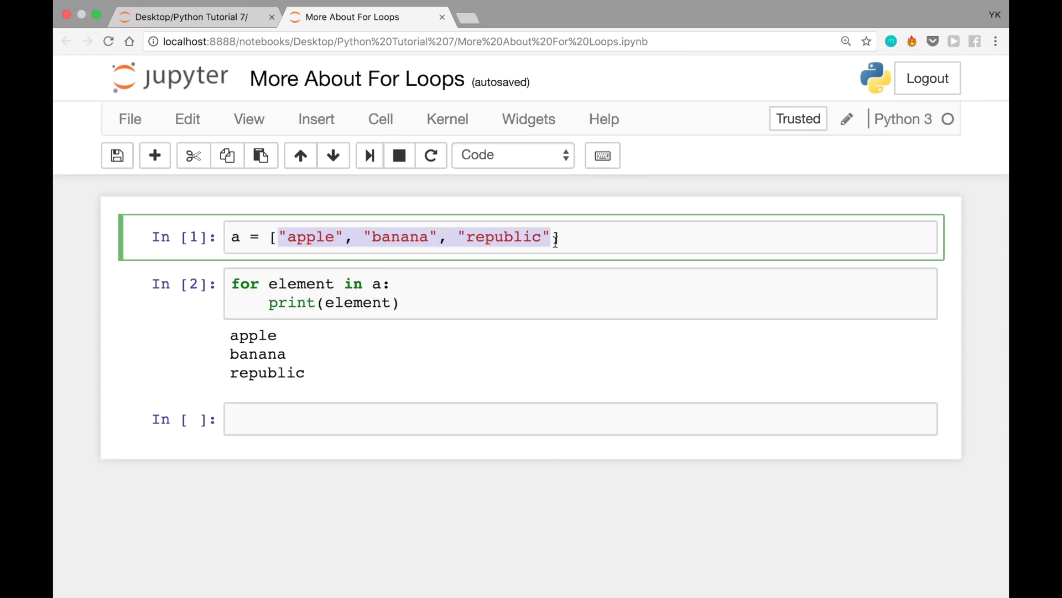
click(434, 411)
text(for i )
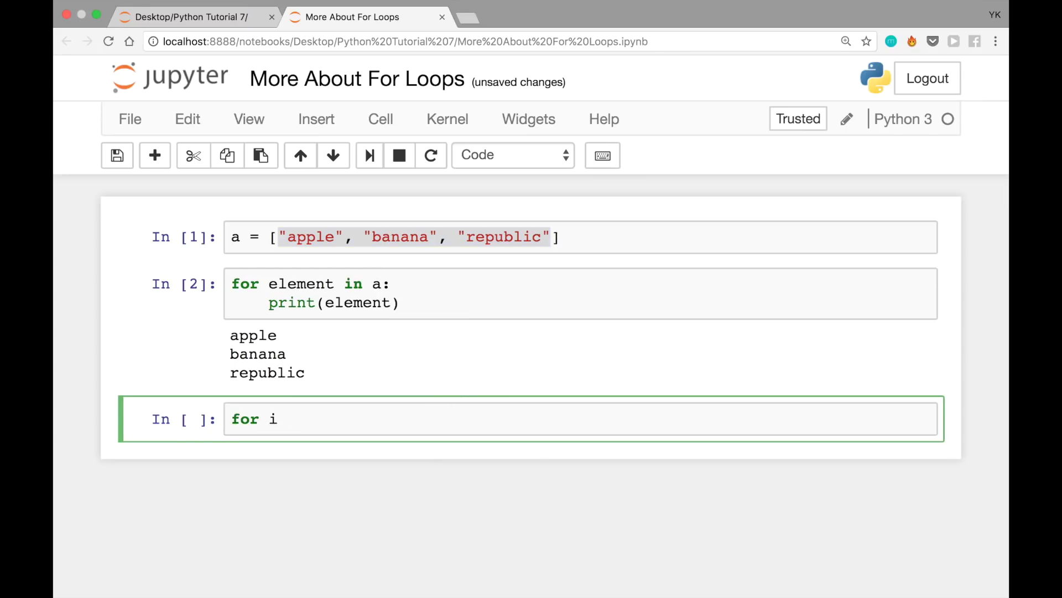
text(in range())
text(0, )
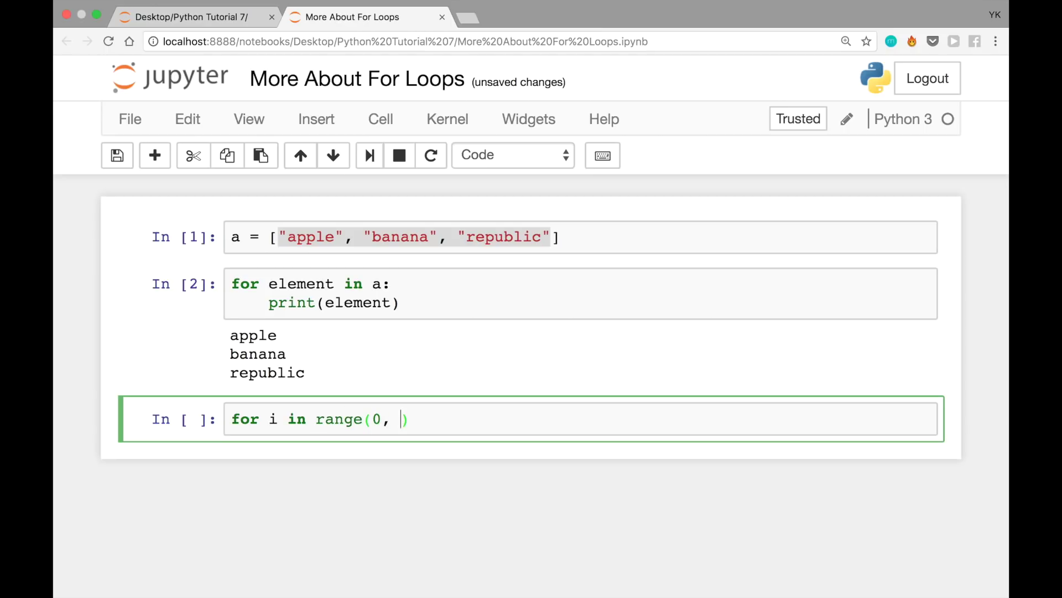
text(3):)
key(shift+Left)
key(shift+Left)
key(shift+Left)
key(shift+Left)
key(Left)
key(shift+Right)
key(Right)
key(Right)
key(Right)
Drop the '0,' start argument, add print(i), and run to print 0, 1, 2.
key(End)
text(#)
text( 0, 1, 2)
key(alt+Left)
key(alt+Left)
key(alt+Left)
key(alt+Left)
key(alt+Left)
key(alt+Left)
key(alt+Left)
key(alt+Left)
key(shift+Left)
key(shift+Left)
key(shift+Left)
key(BackSpace)
key(Right)
key(End)
key(Return)
text(pr)
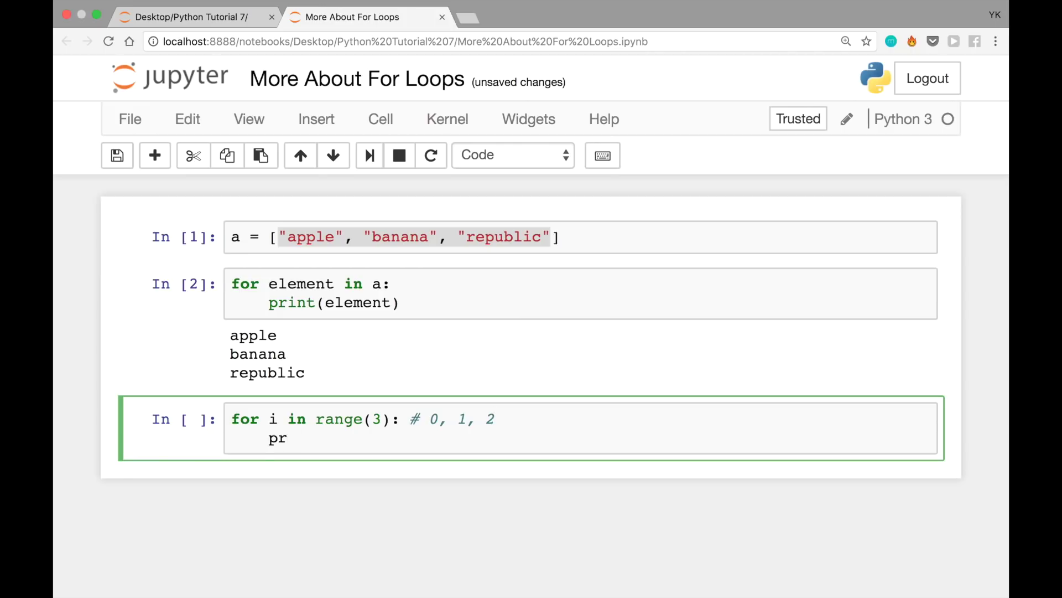
text(int(i))
click(369, 155)
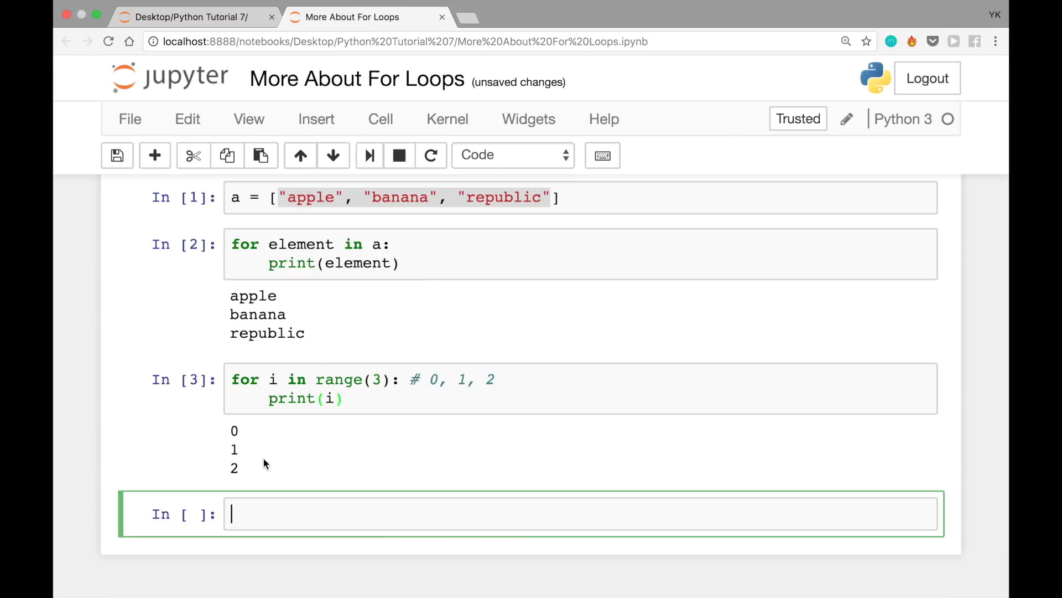
Change the loop body to print(a[i]) and run the cell.
click(336, 397)
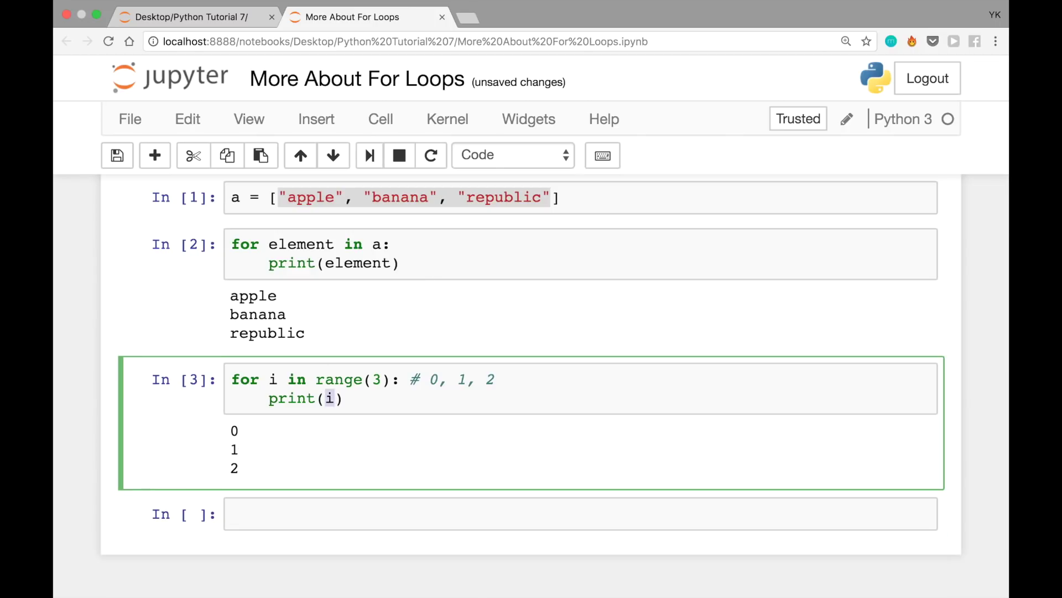
key(Left)
text(a[i)
text(])
click(369, 155)
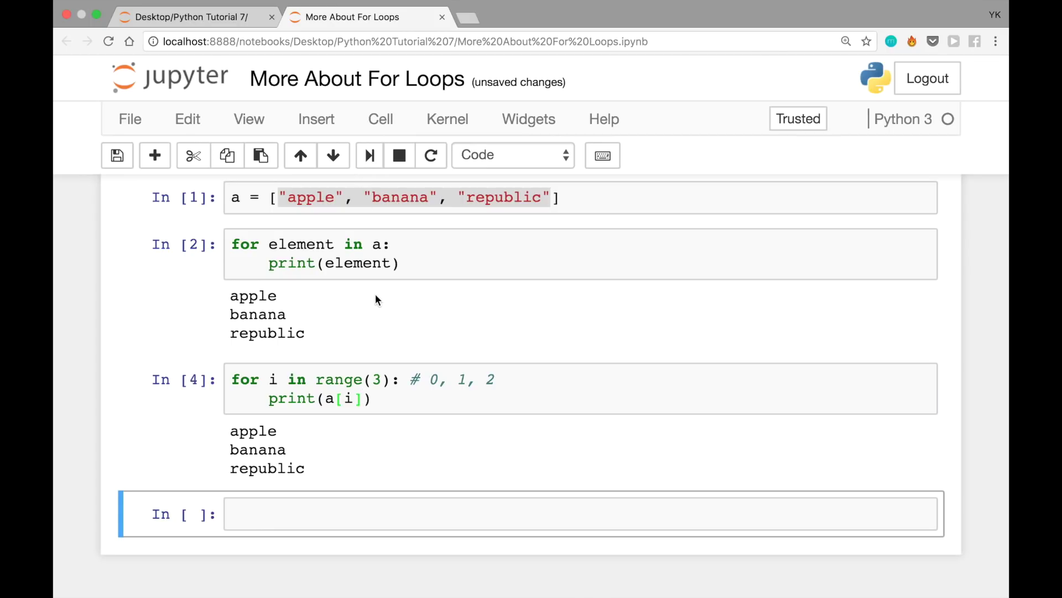
Replace range(3) with range(len(a)) and run, printing apple, banana, republic.
click(379, 380)
key(BackSpace)
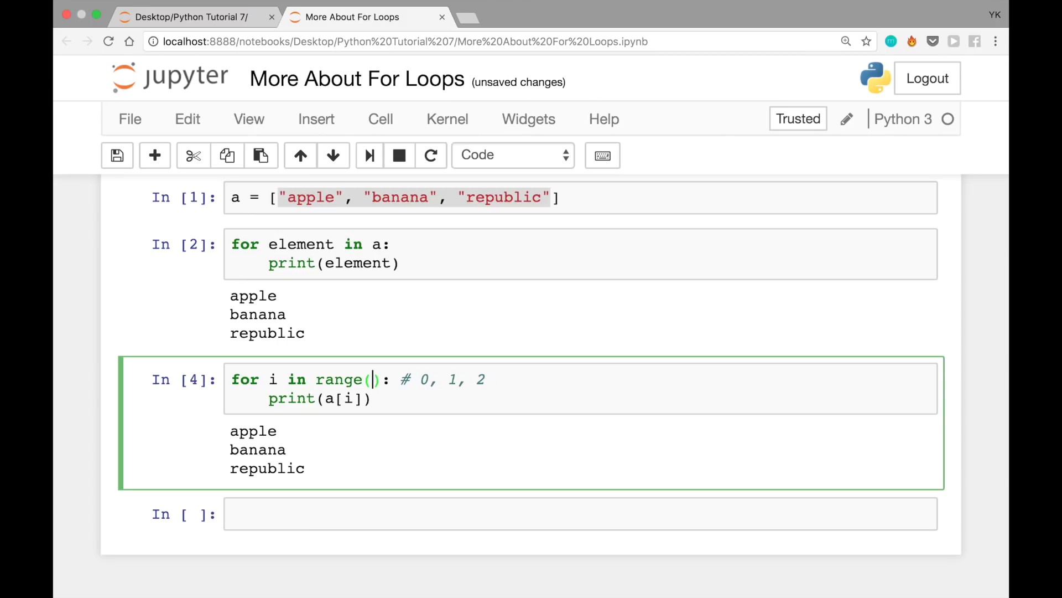
text(len())
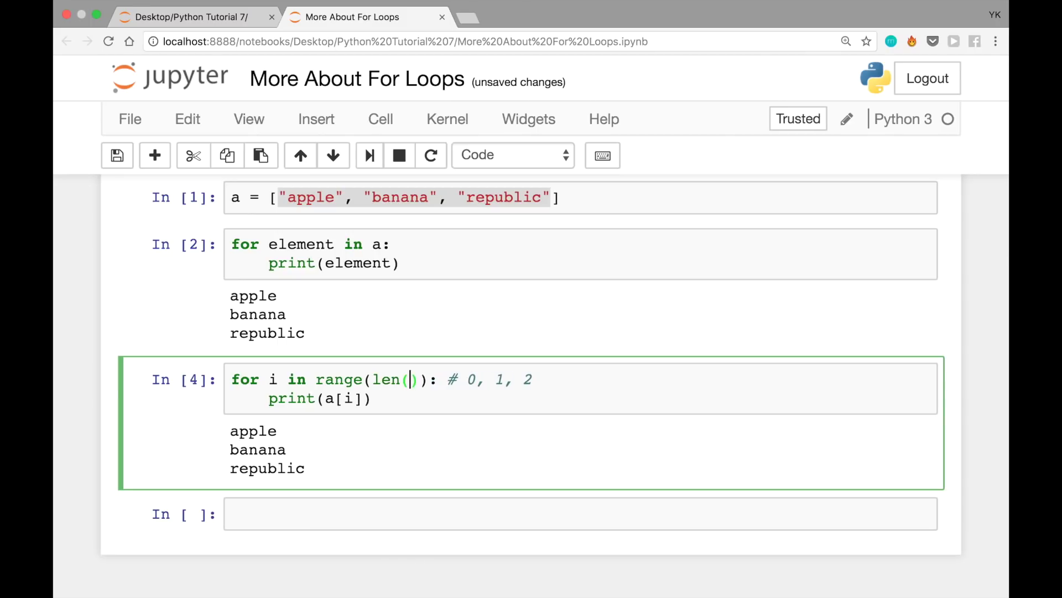
text(a)
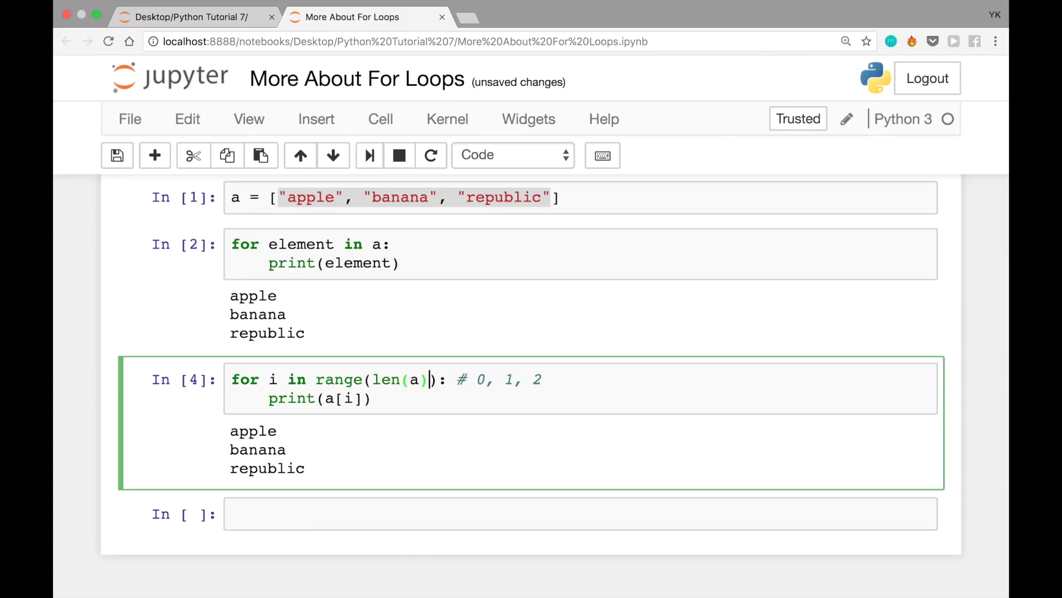
key(shift+Left)
key(shift+Left)
key(shift+Left)
key(Left)
key(Right)
key(Right)
key(Down)
click(371, 155)
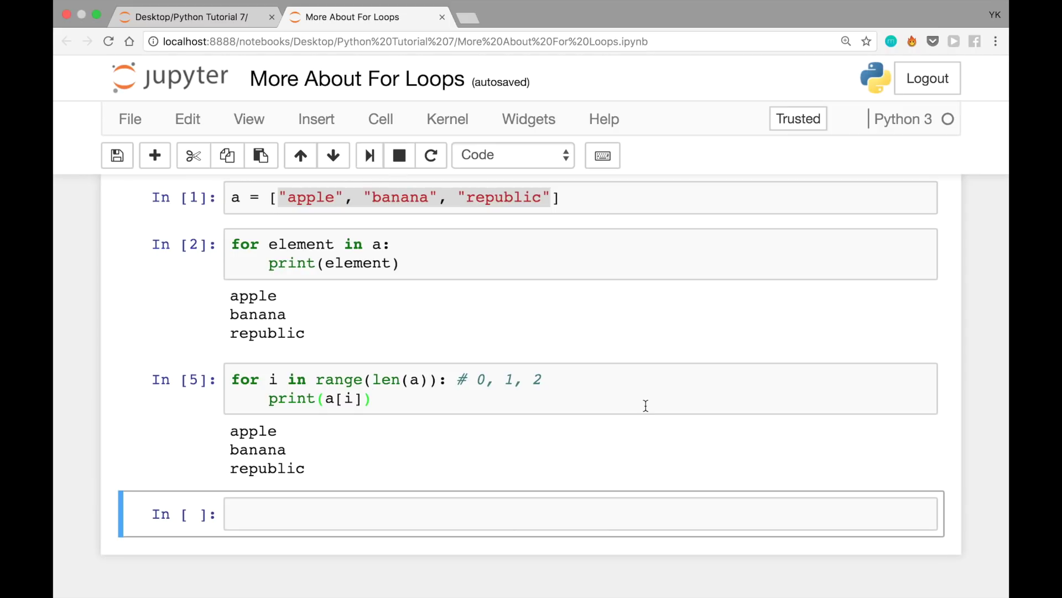
Compare the range loop with the element loop in cell In [2].
click(645, 406)
key(super+a)
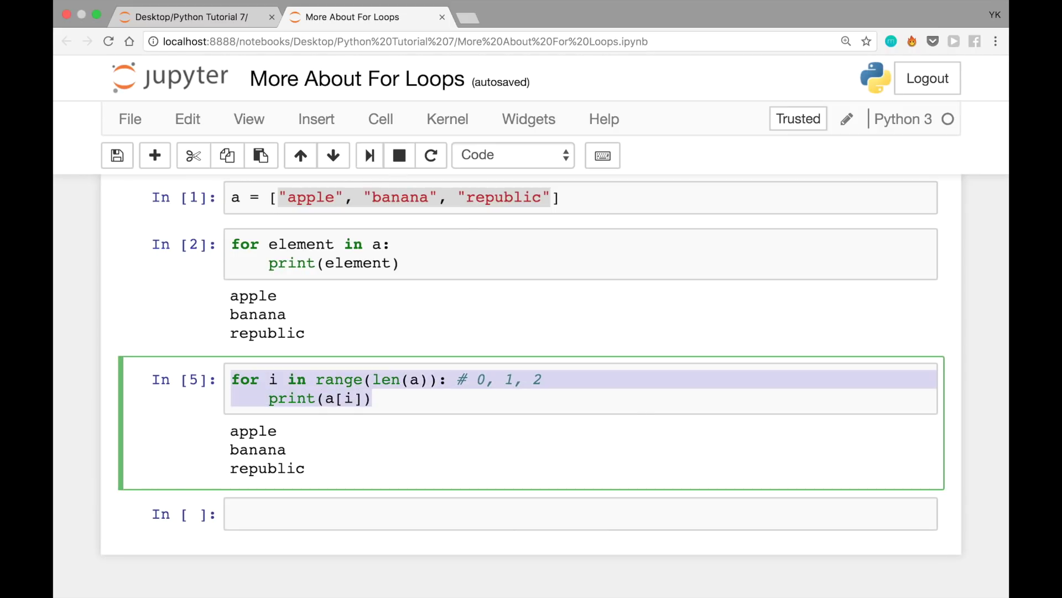
click(450, 254)
key(super+a)
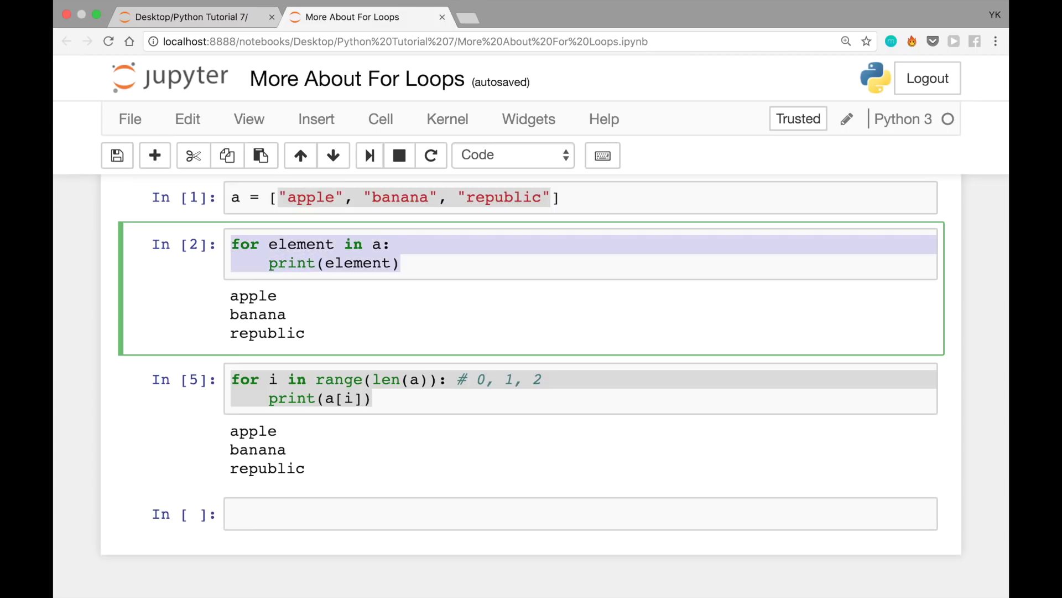
key(Right)
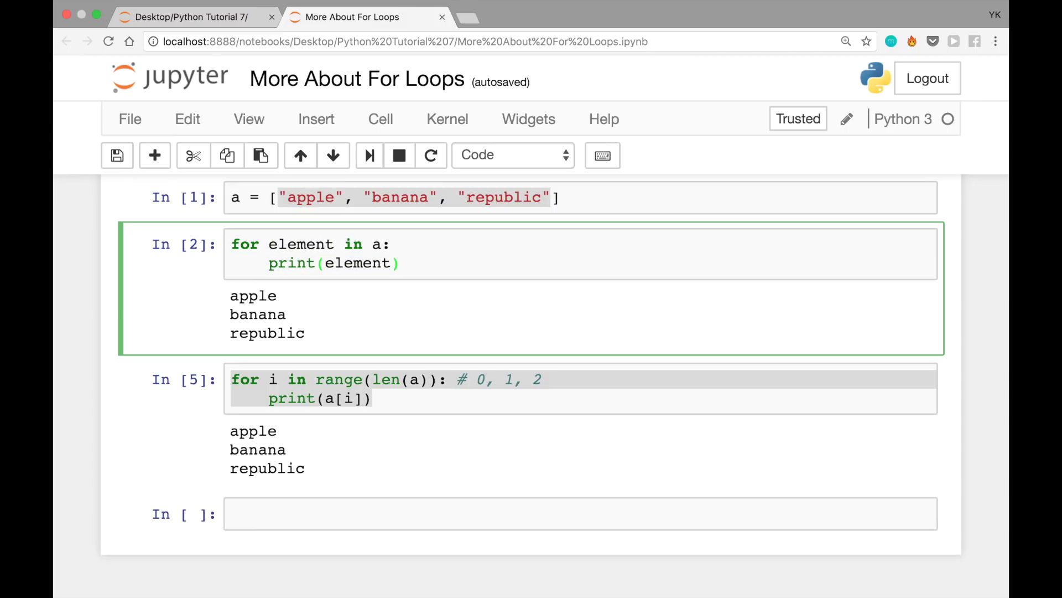
key(super+a)
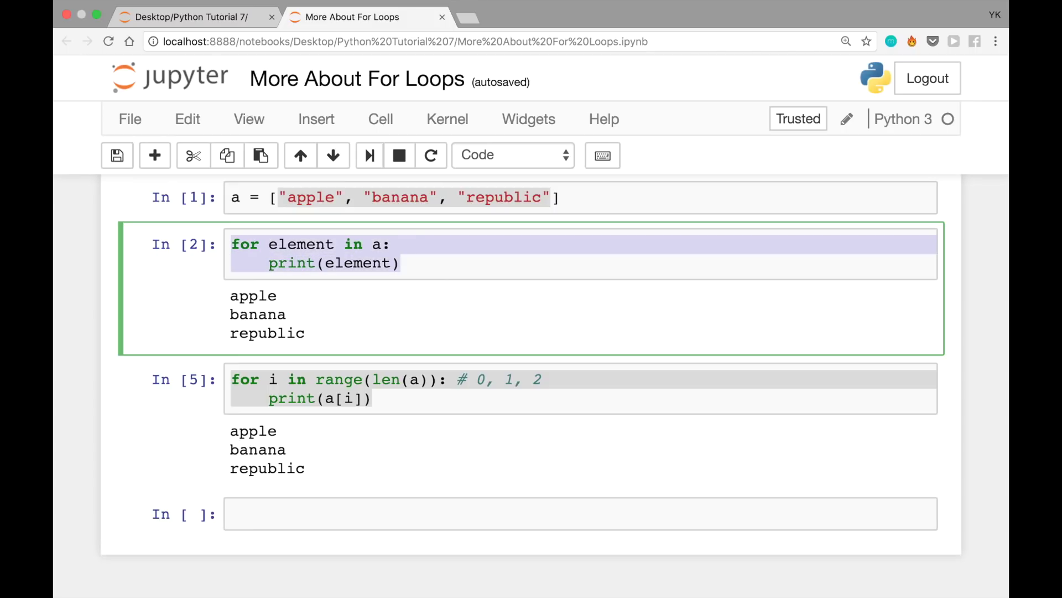
key(Left)
key(Right)
key(Right)
key(Right)
key(Right)
key(shift+End)
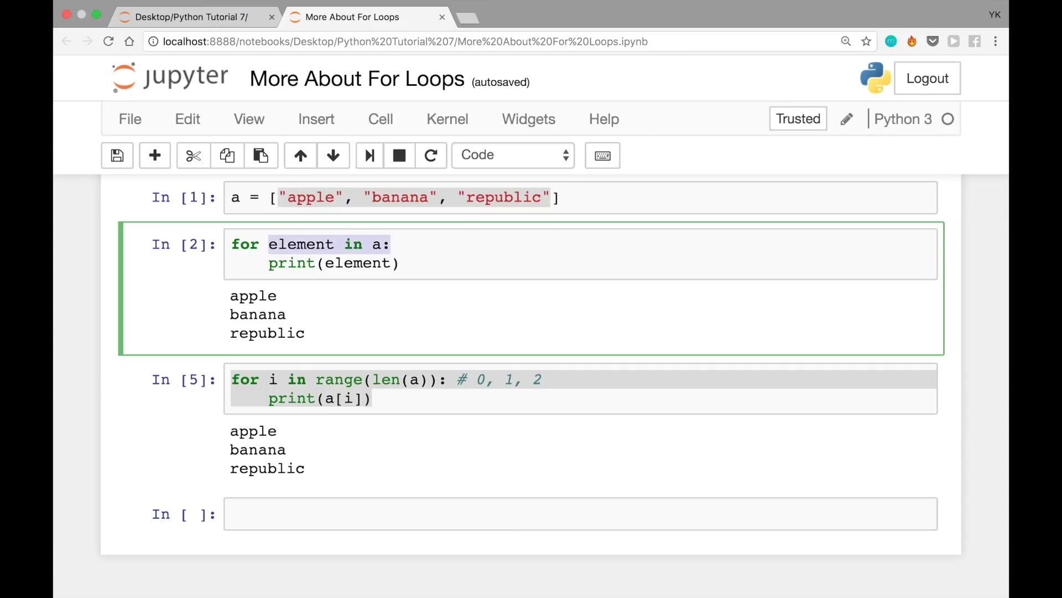
key(Right)
key(Down)
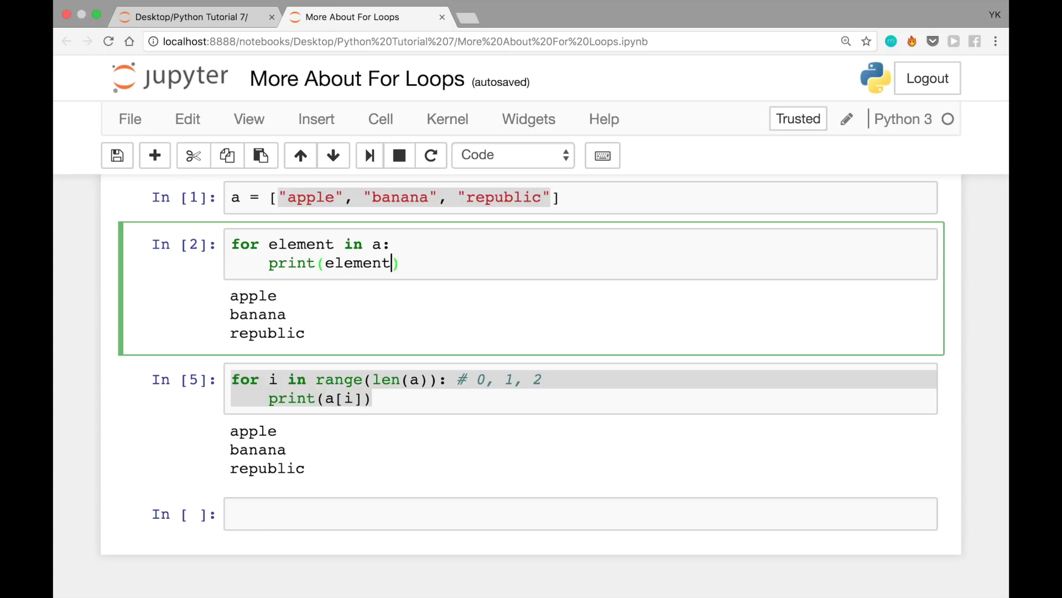
Point out banana and republic in the output, then highlight the outer loop header.
click(392, 399)
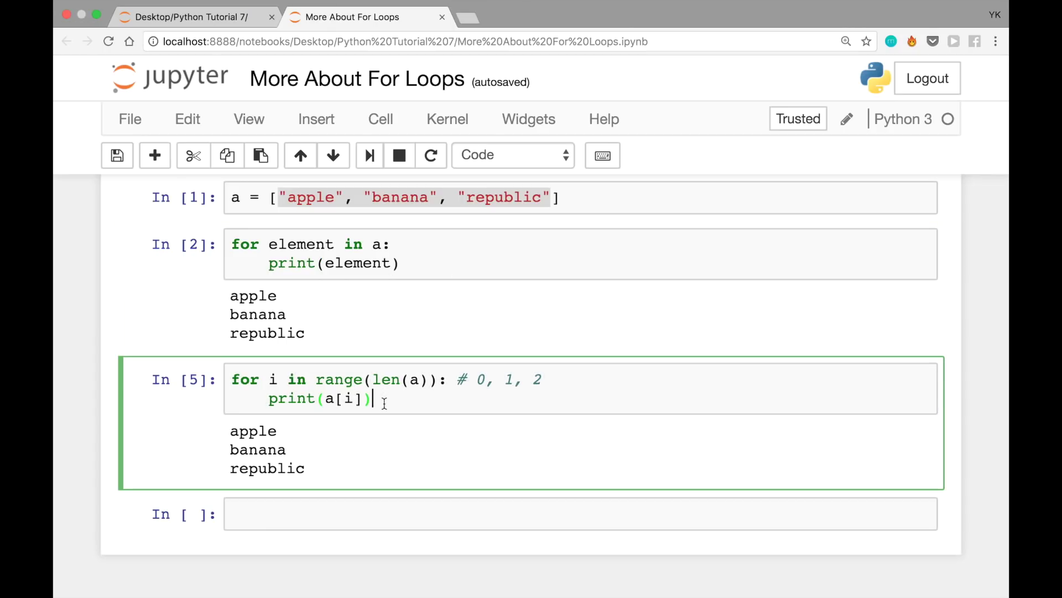
key(Left)
key(Left)
key(Right)
key(Up)
key(Right)
double_click(254, 431)
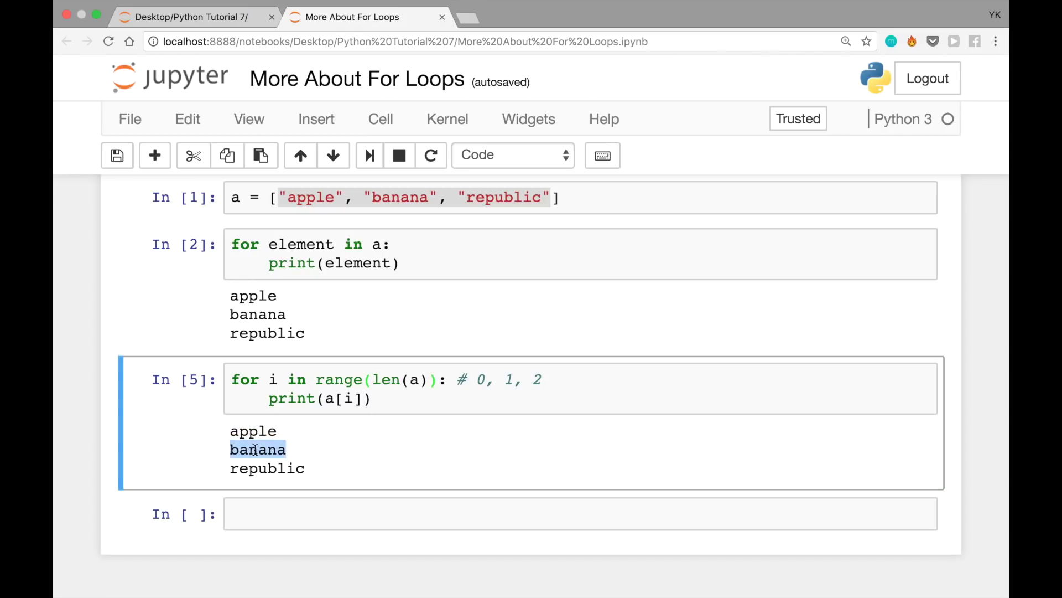
double_click(255, 468)
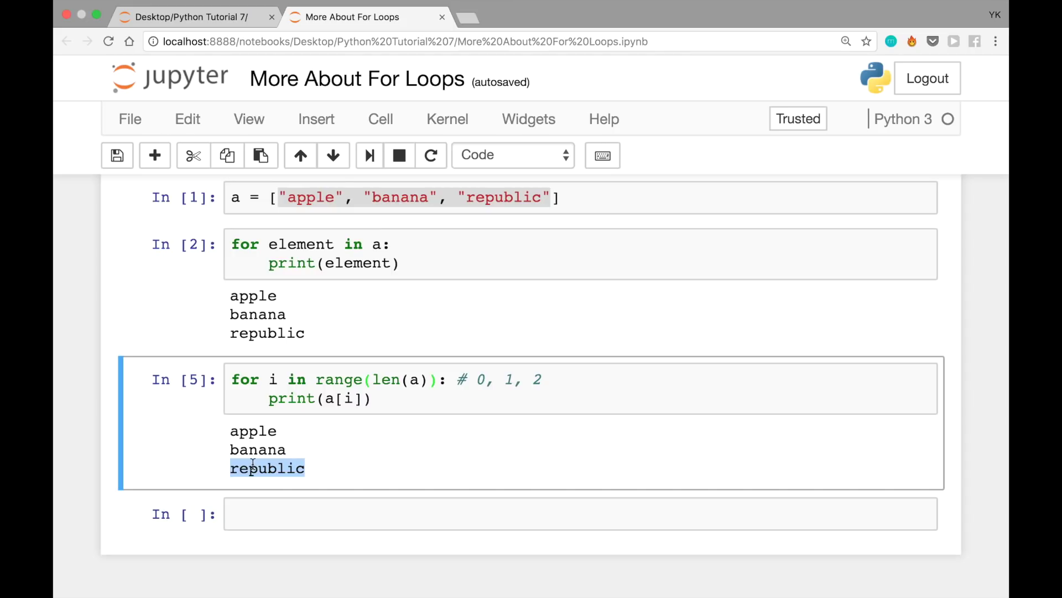
click(269, 380)
drag(231, 379, 475, 380)
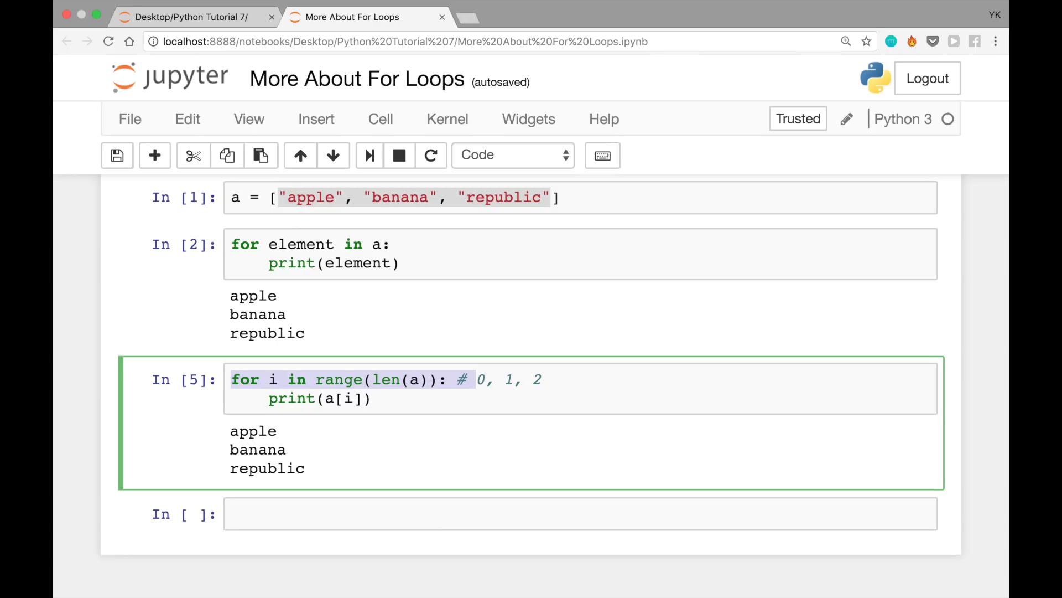
Add comments '# i = 0 -> j = 0', '# i = 1 -> j = 0, 1', '# i = 2 -> j = 0, 1, 2' under the inner loop.
click(476, 379)
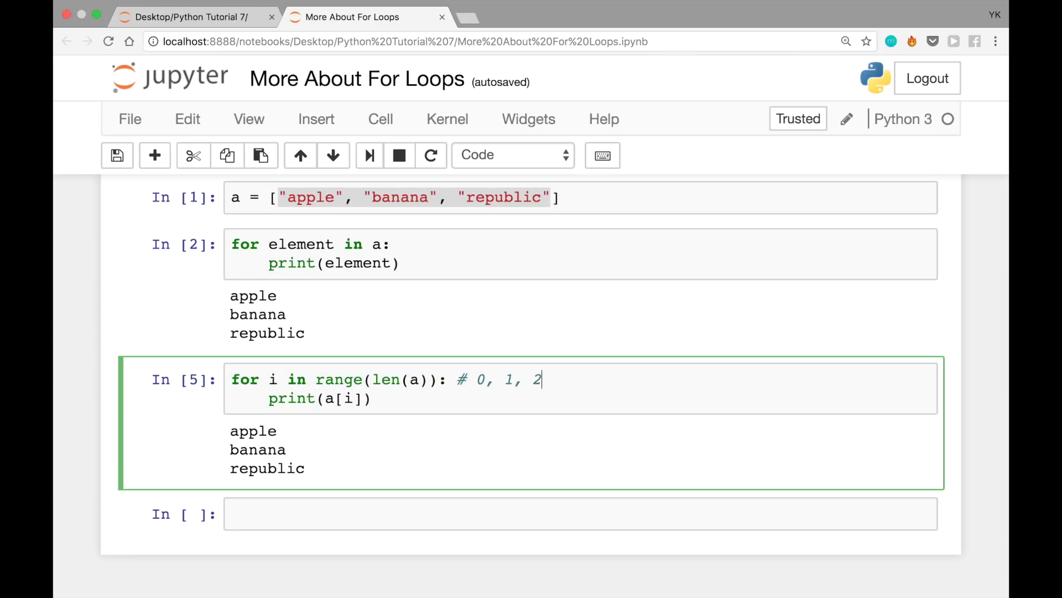
key(Return)
text(for )
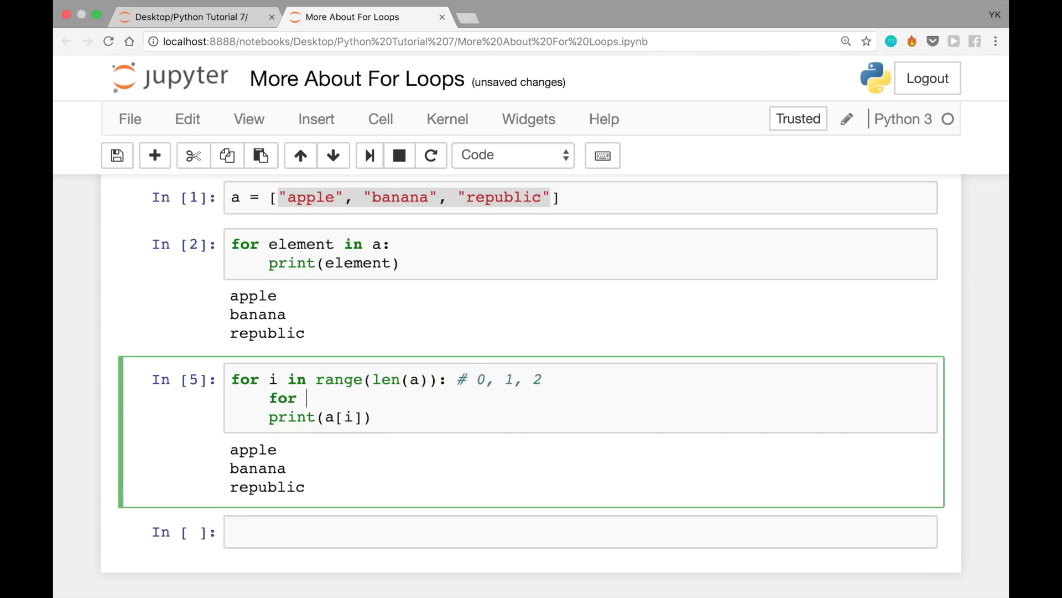
text(j )
text( in range(i )
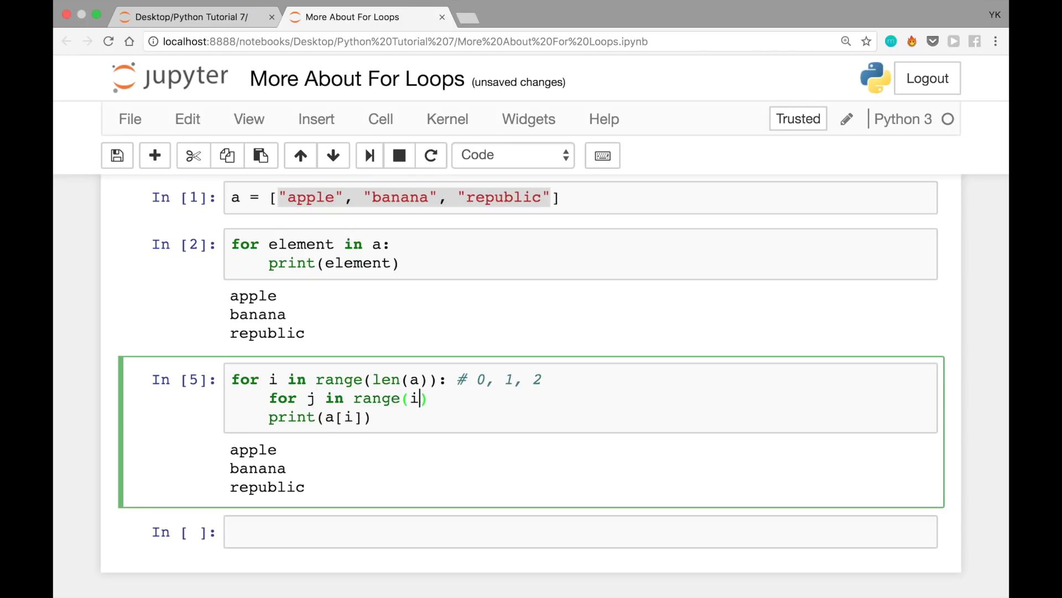
text(+ 1):)
key(Return)
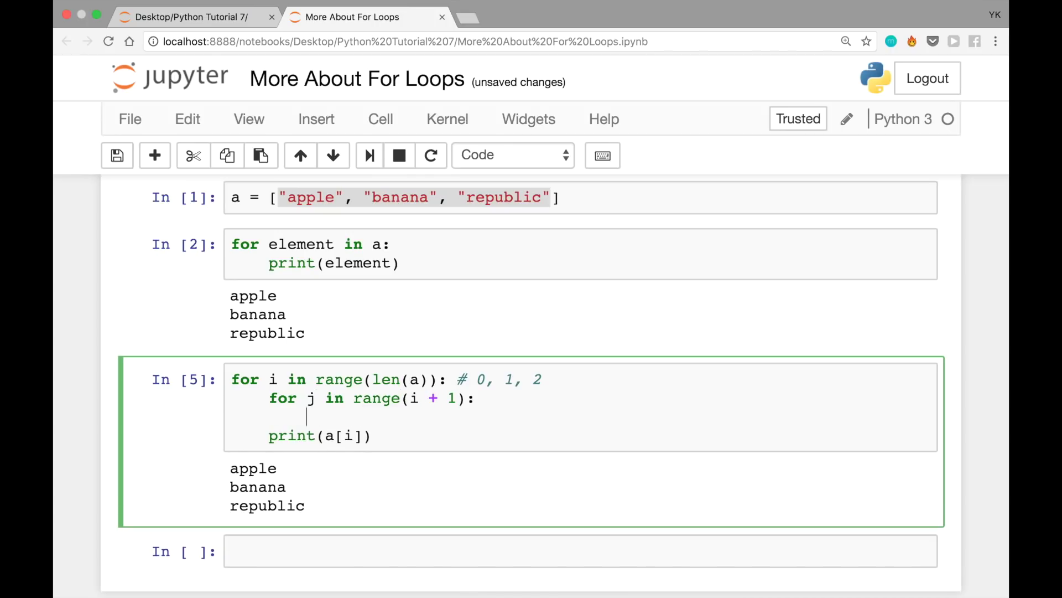
text(# i = 0 )
text(-> j = )
text(0)
key(Return)
text(# i = )
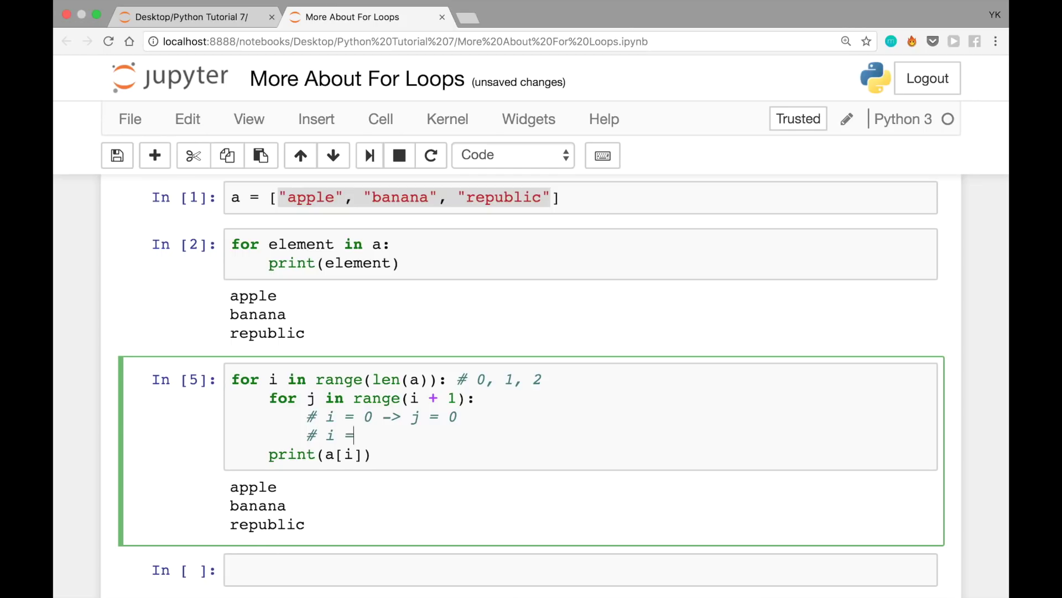
text(1 -> j )
text(= 0, 1)
key(Return)
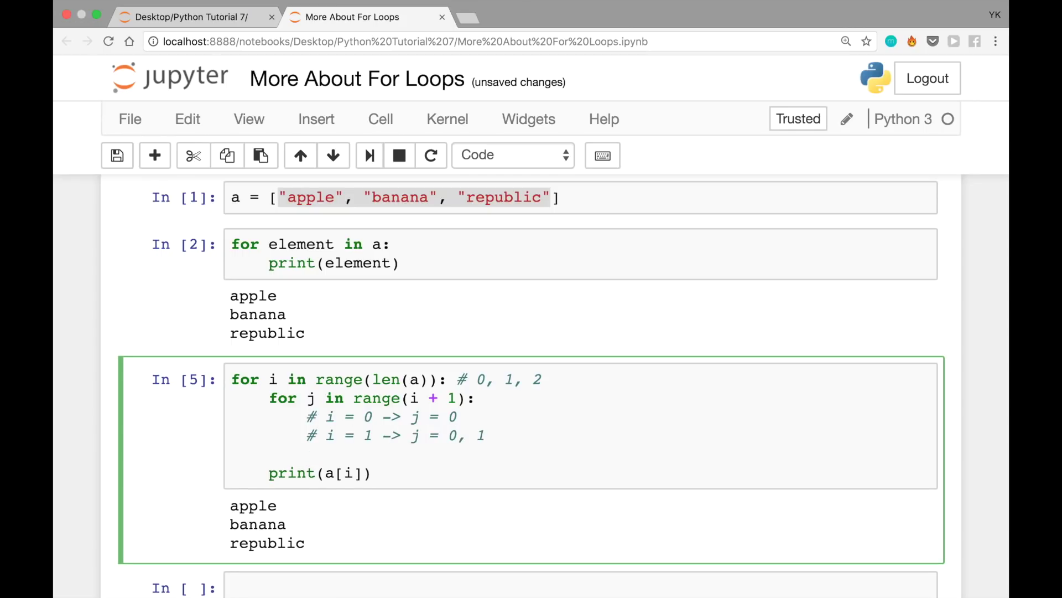
text(# i = 2 ->)
text( j = 0, 1)
text(, 2)
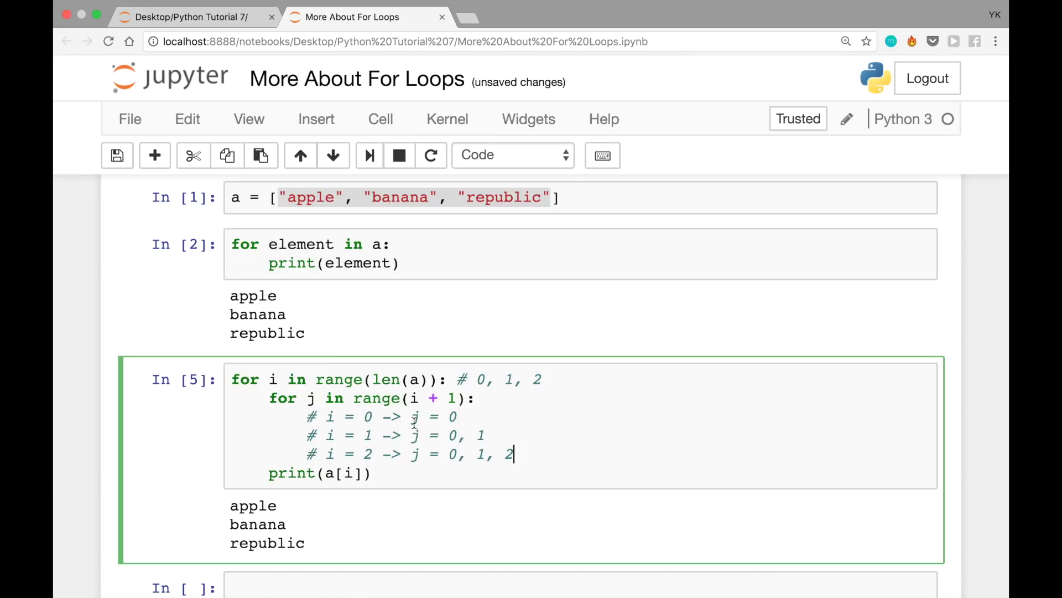
drag(410, 417, 460, 419)
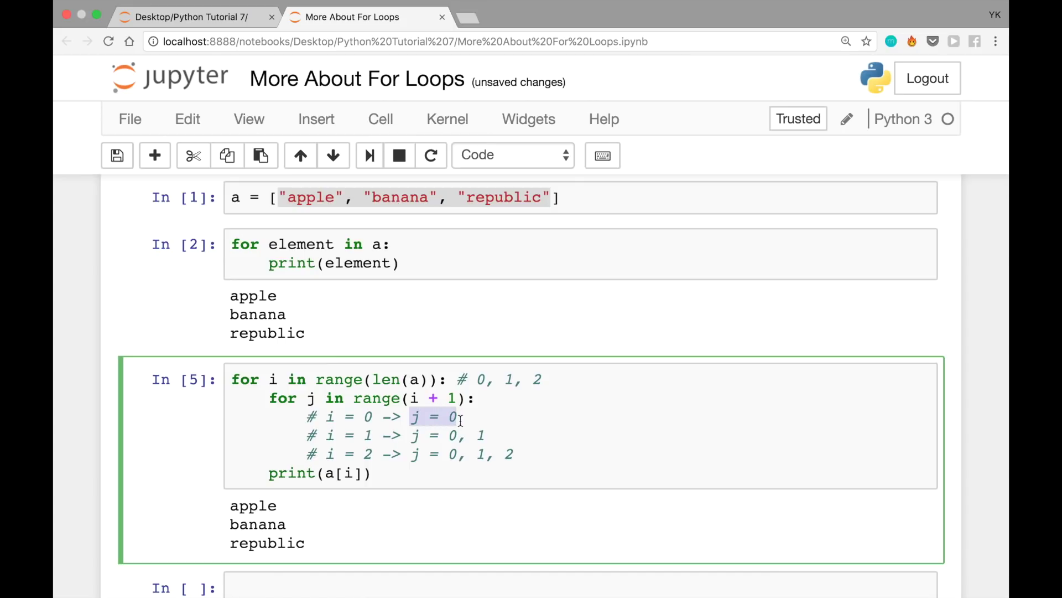
click(461, 418)
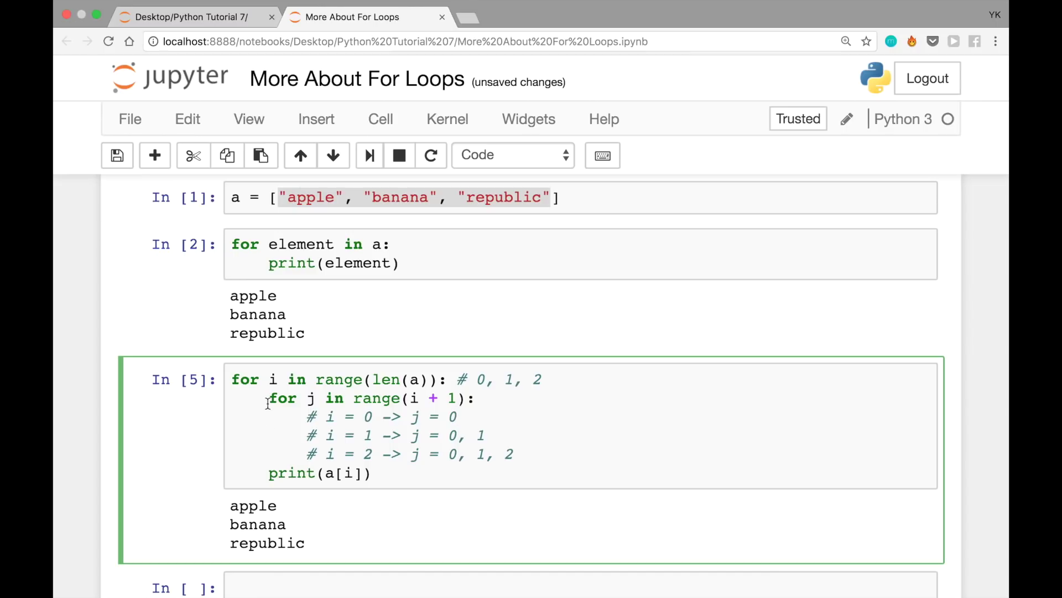
drag(267, 399, 475, 400)
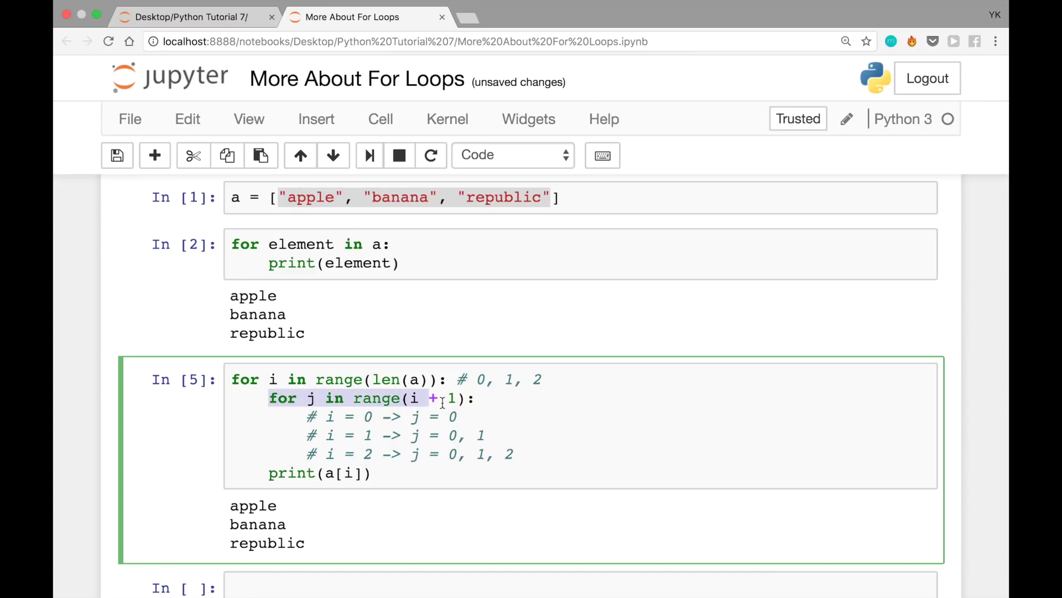
click(385, 417)
drag(362, 418, 373, 417)
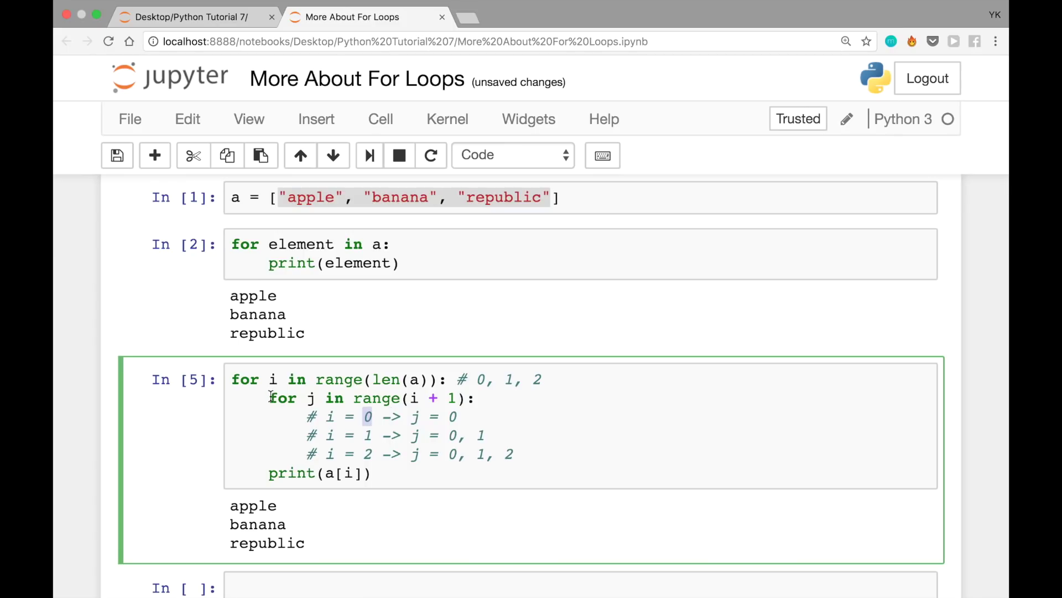
drag(269, 397, 492, 398)
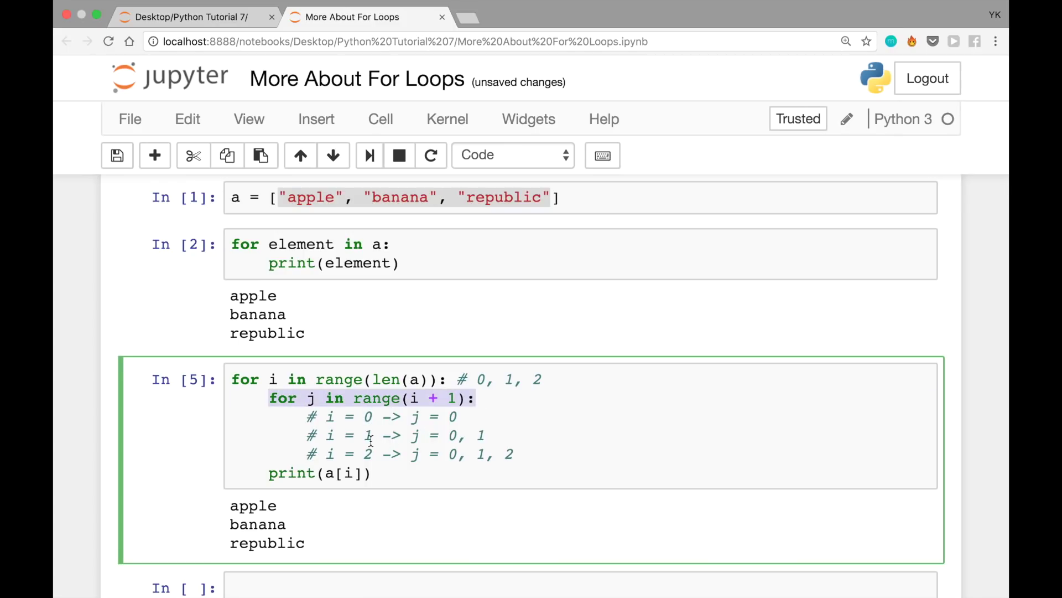
drag(373, 435, 363, 435)
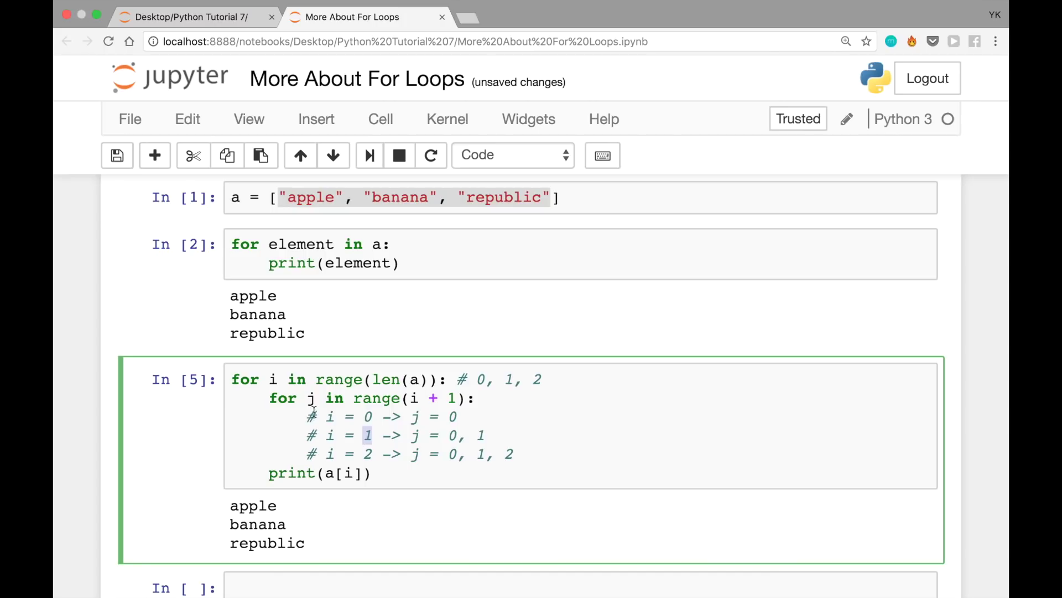
double_click(366, 454)
drag(269, 398, 476, 399)
click(320, 474)
Indent print(a[i]) one level so it sits inside the inner j loop.
key(Tab)
key(Right)
key(Right)
key(Right)
key(Right)
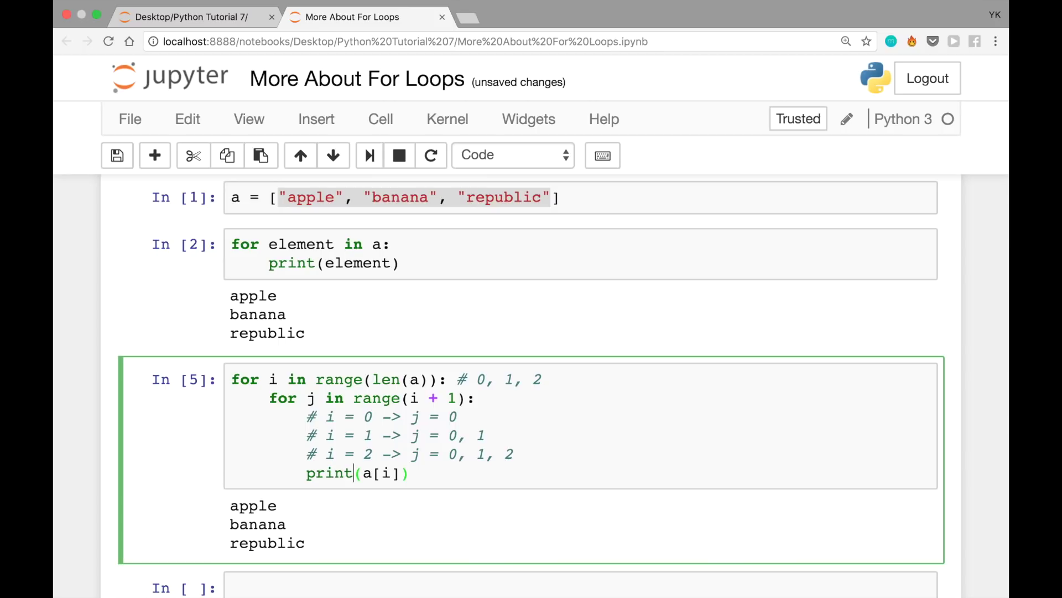
key(Right)
key(Right)
key(shift+End)
key(Right)
key(Escape)
Point out words in the old output, then rerun to print apple once, banana twice, republic three times.
double_click(239, 506)
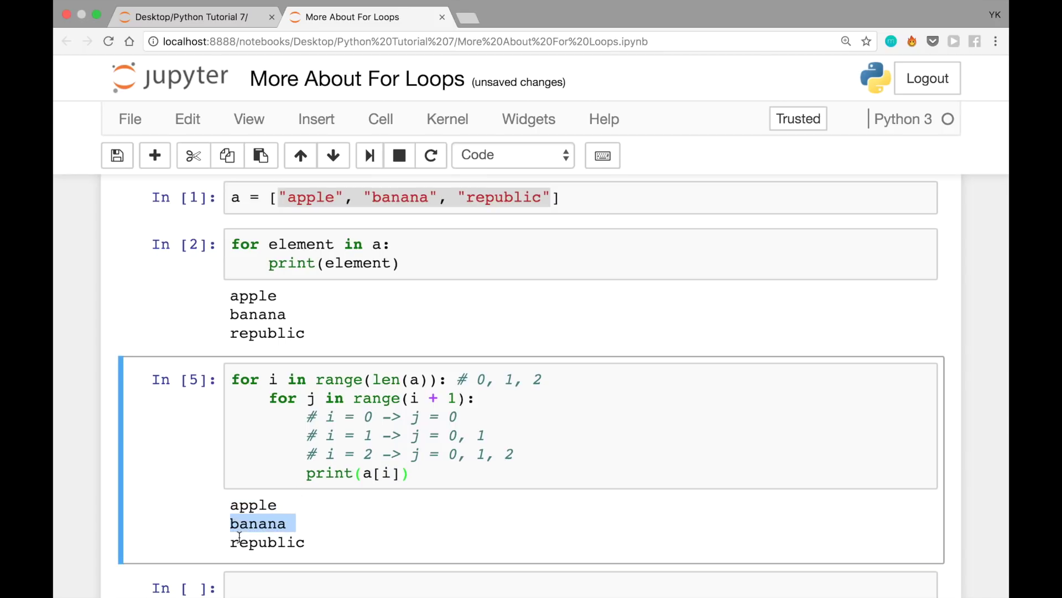
double_click(238, 541)
click(312, 474)
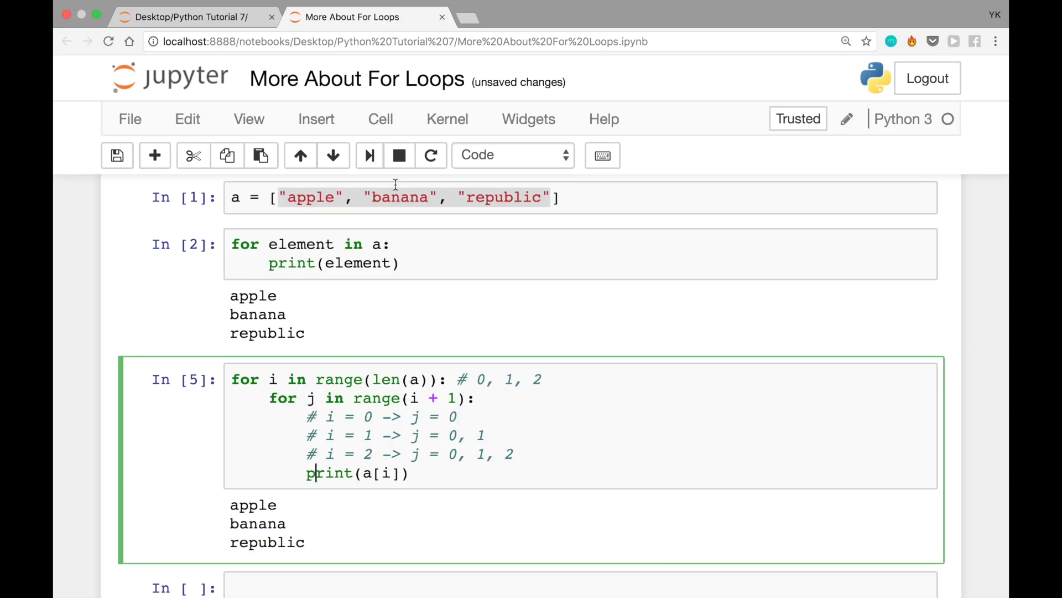
click(370, 156)
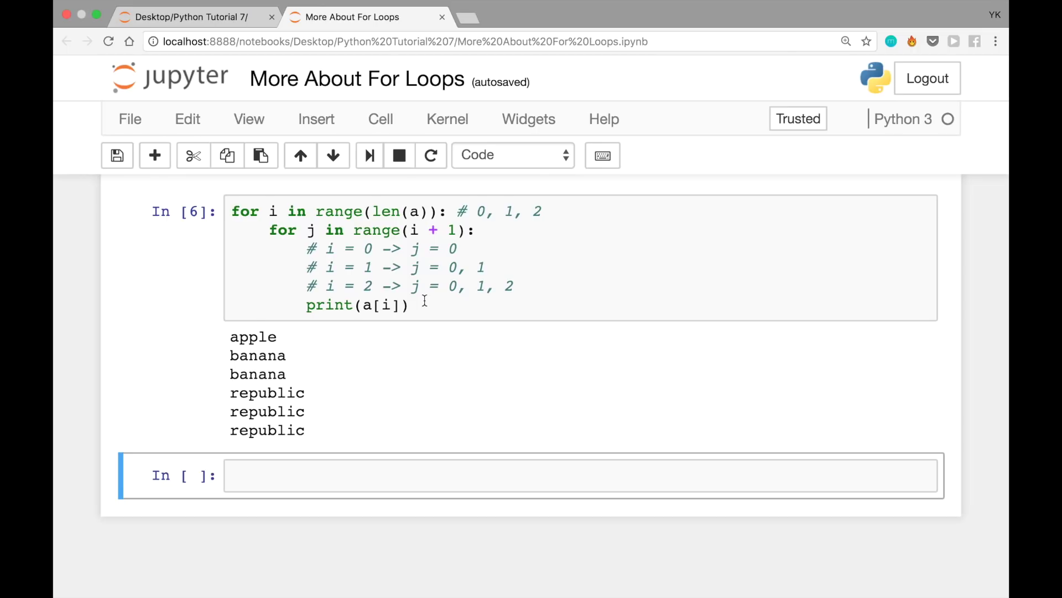
key(Return)
text(# Tutorial )
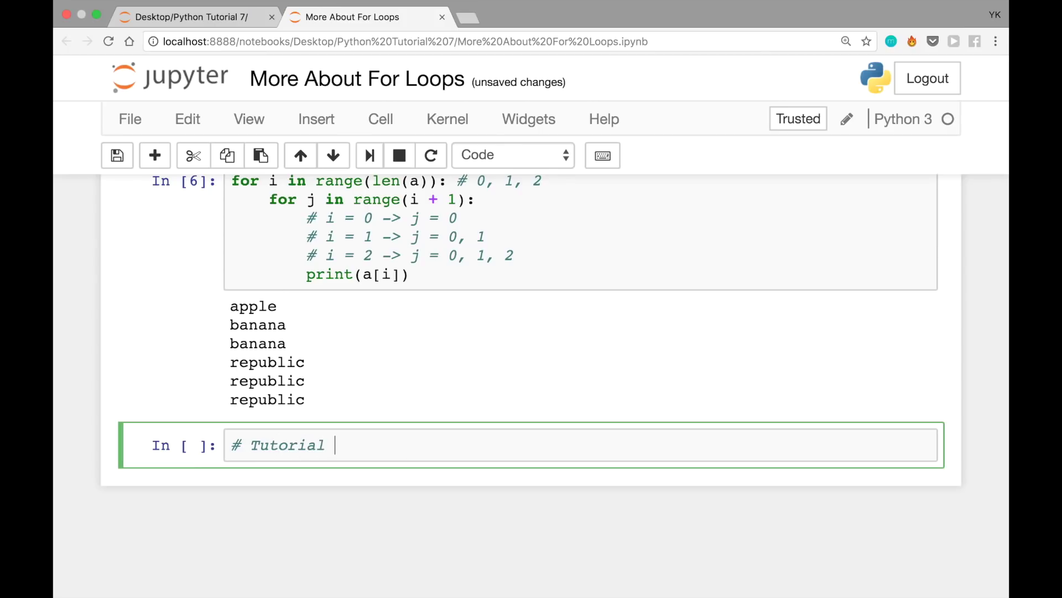
text(%)
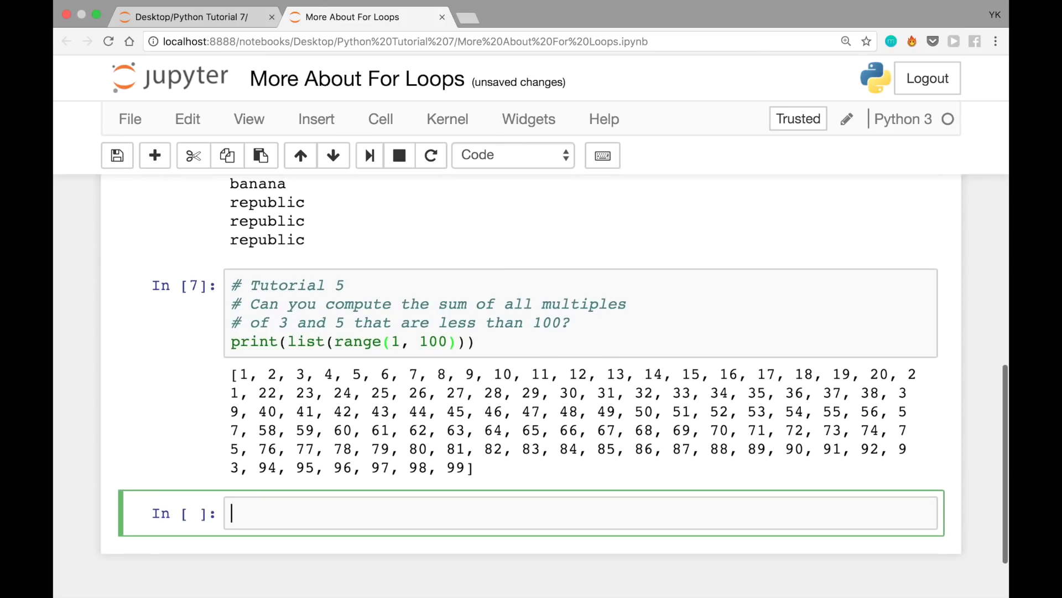
click(401, 322)
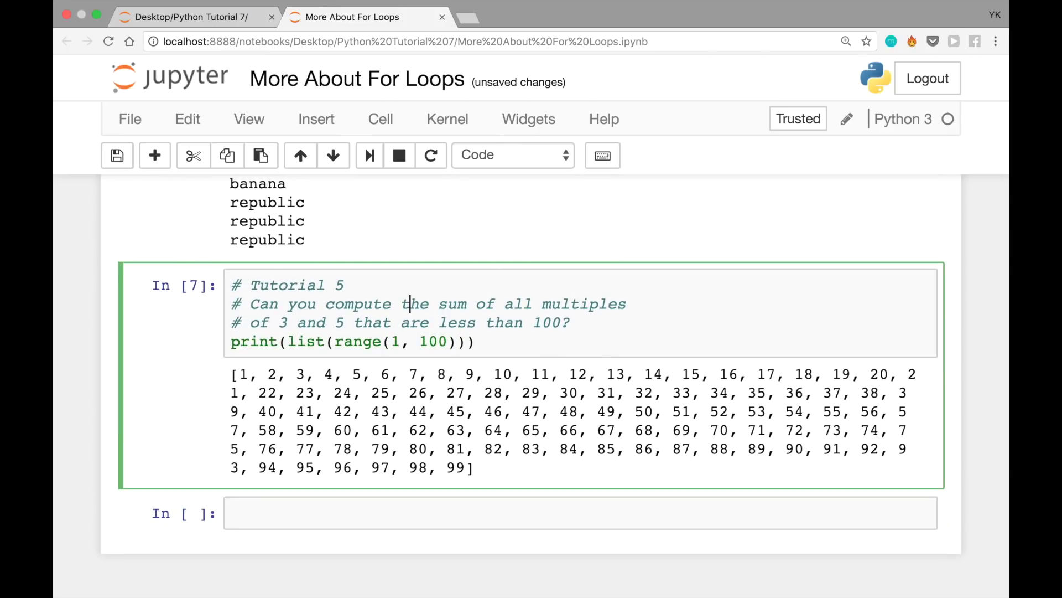
key(Home)
key(shift+Down)
key(shift+Down)
key(Right)
double_click(303, 374)
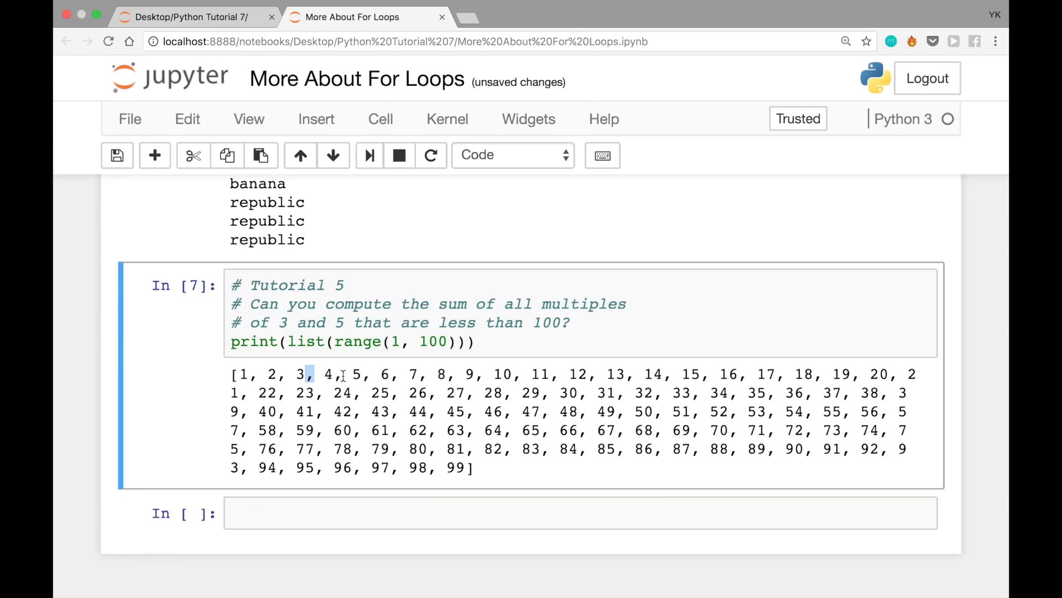
double_click(385, 374)
double_click(692, 374)
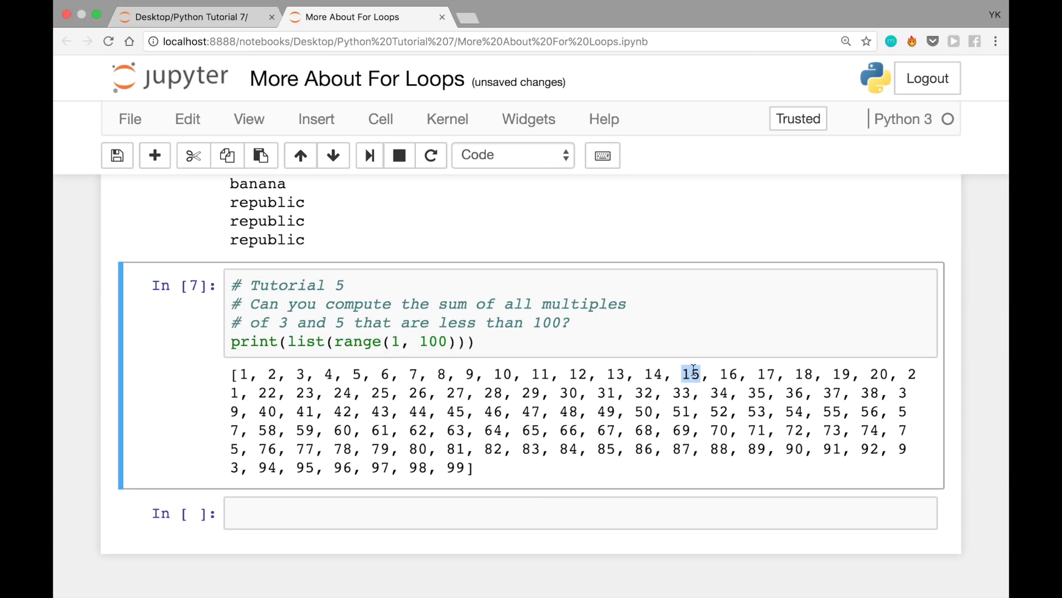
double_click(878, 373)
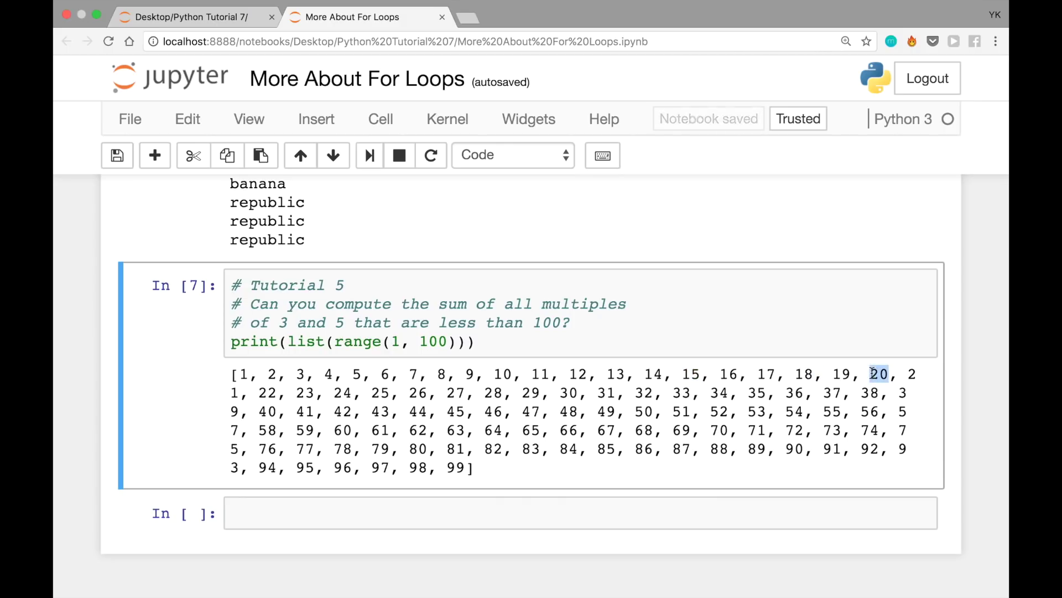
scroll(476, 347, down, 2)
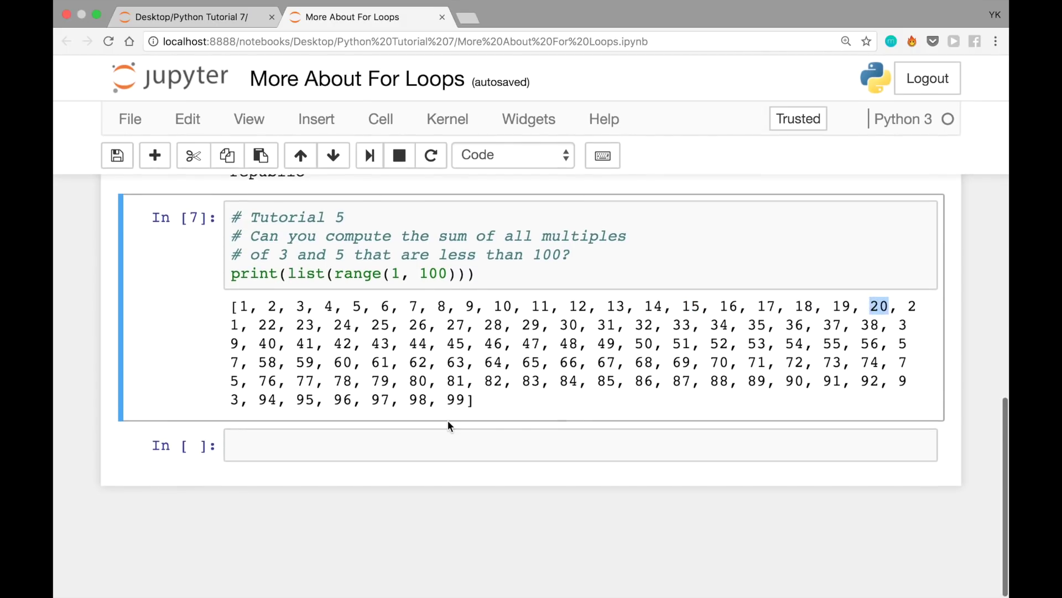
Start a new cell with a total variable and a loop over numbers below 100.
click(447, 446)
text(total = )
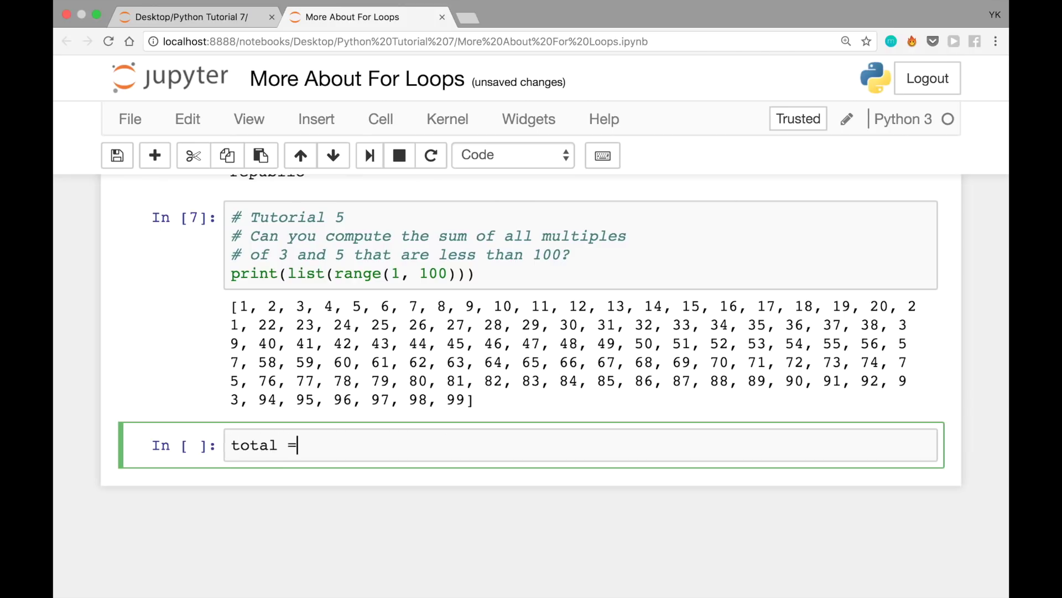
text(0)
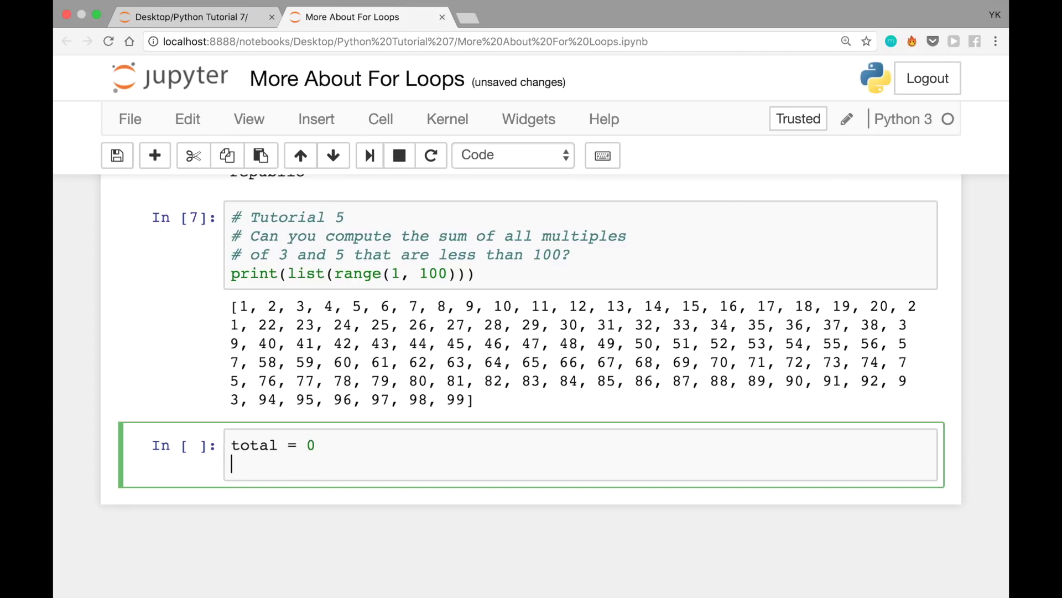
key(Return)
text(for )
text(i in ra)
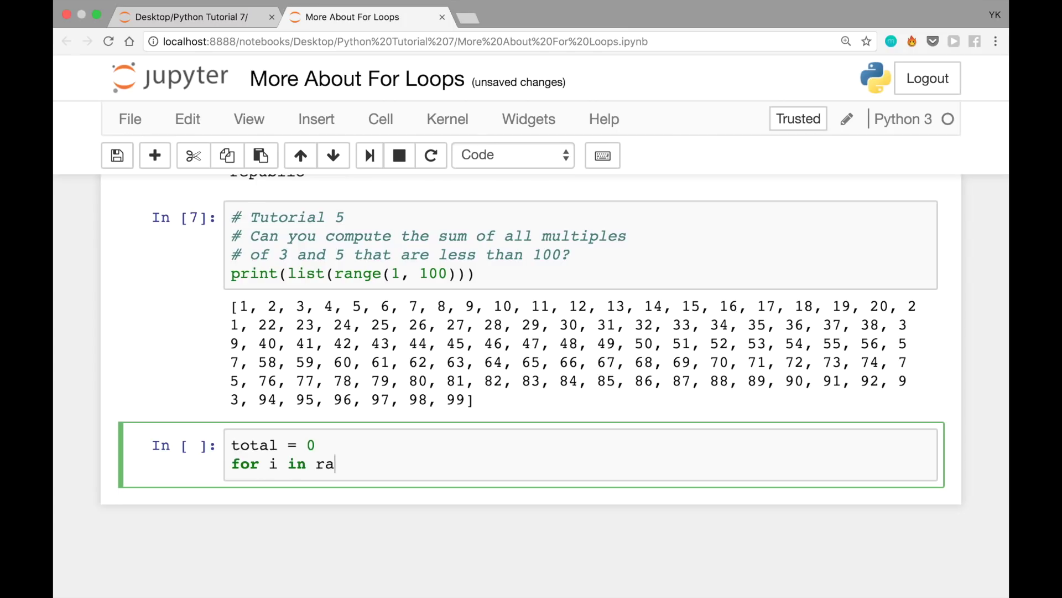
text(nge(1, )
text(100):)
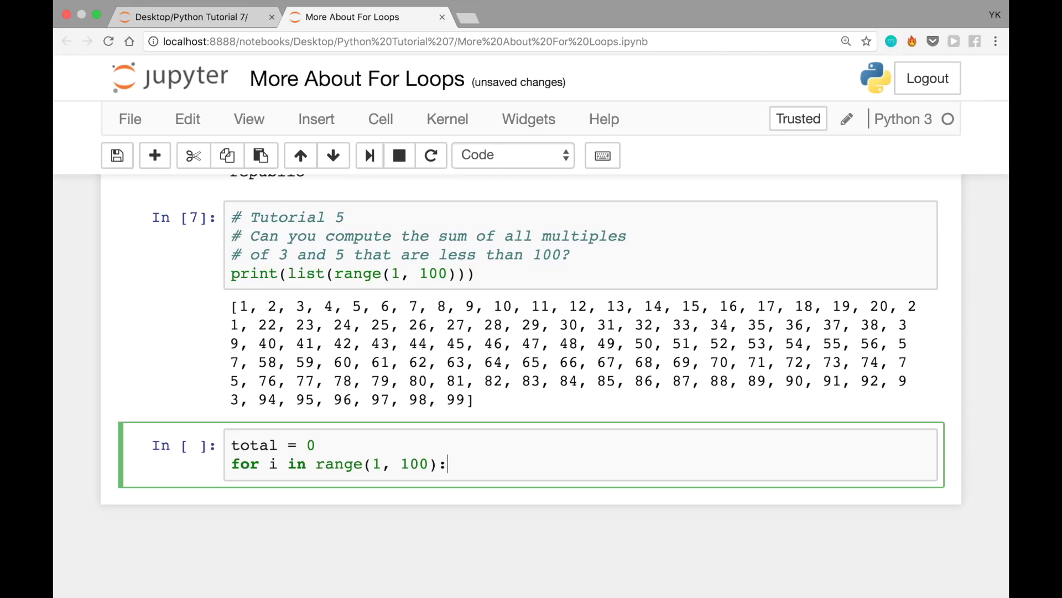
key(Escape)
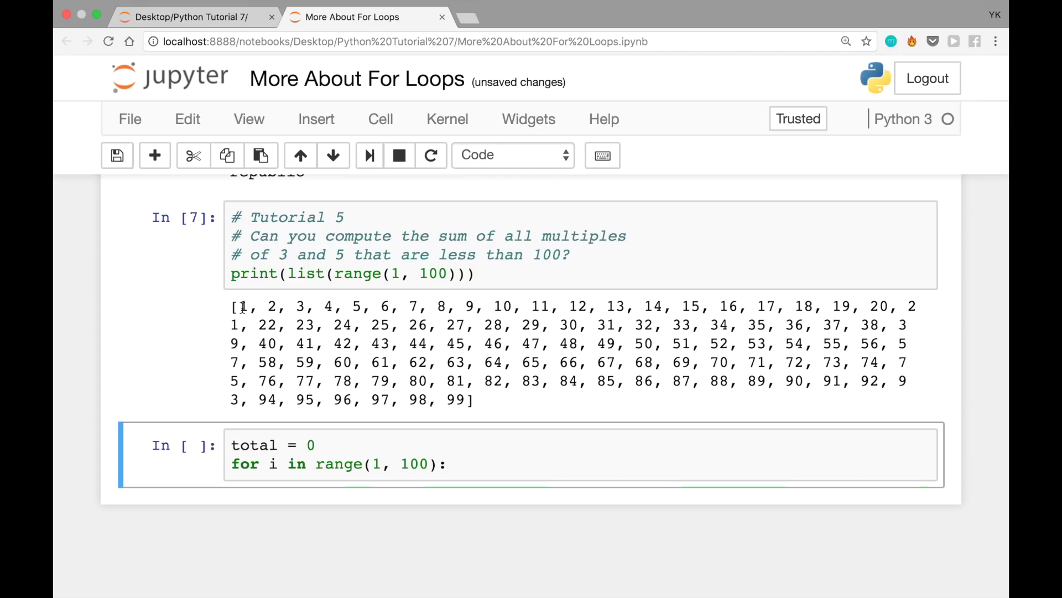
drag(239, 307, 473, 399)
Add if i % 3 / elif i % 5 branches adding i, print total, and run to get 2318.
click(469, 464)
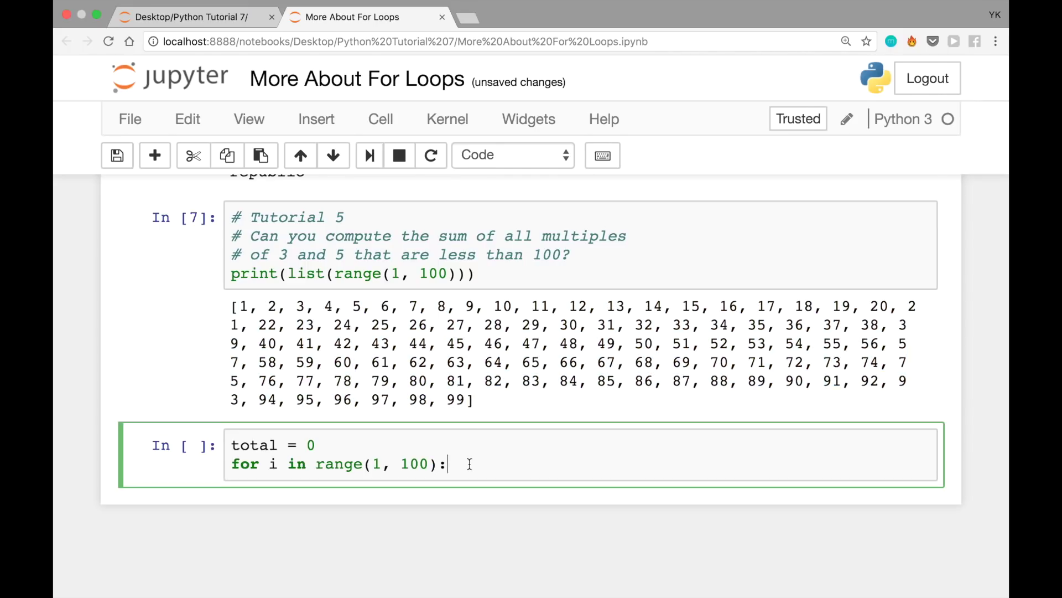
key(Return)
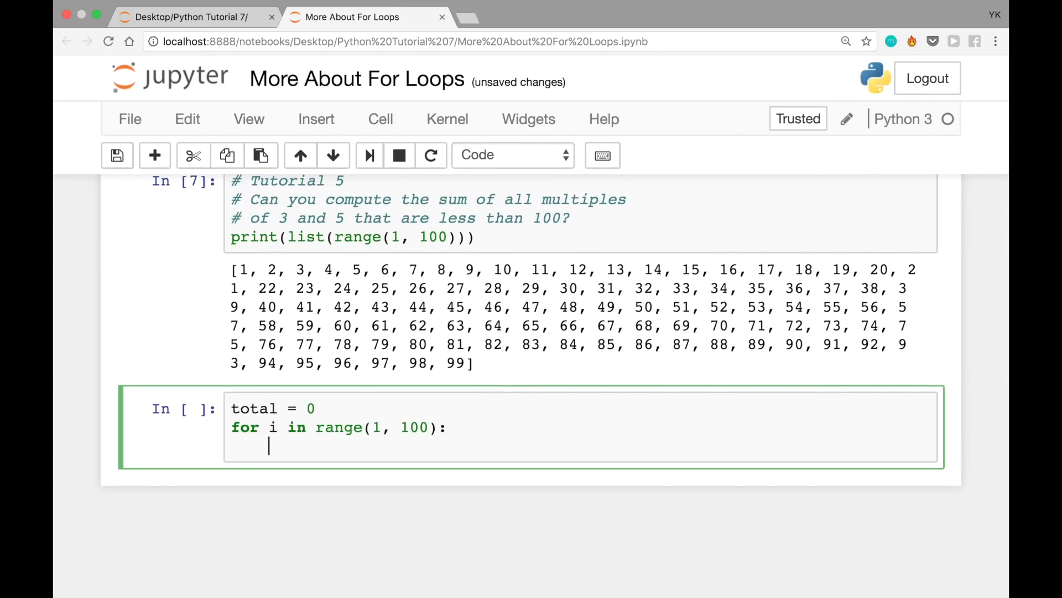
text(if i % )
text(3 == )
text(0)
text(:)
key(Return)
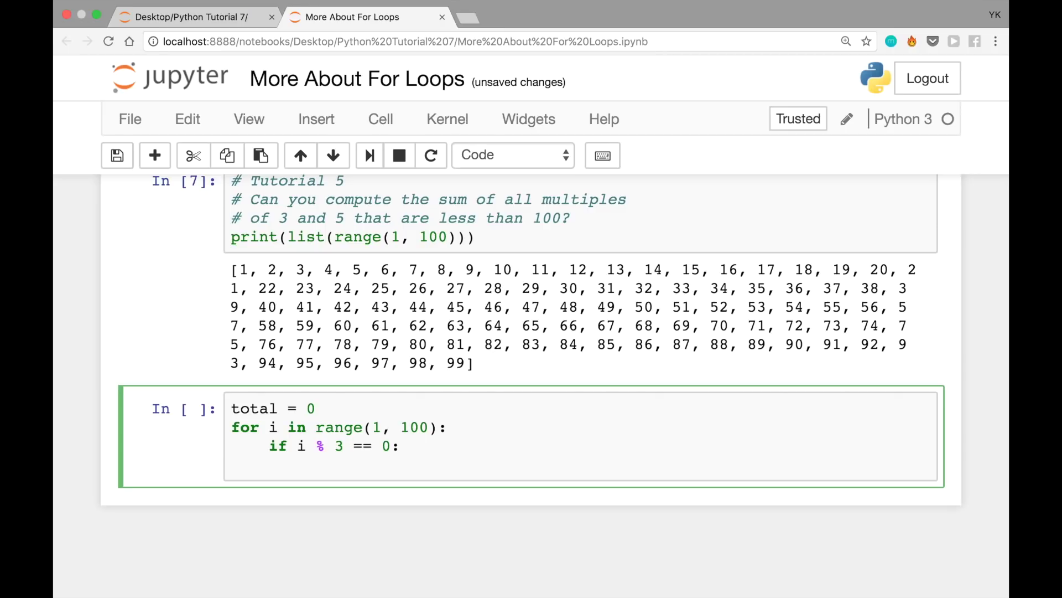
text(total )
text(+= i)
key(Return)
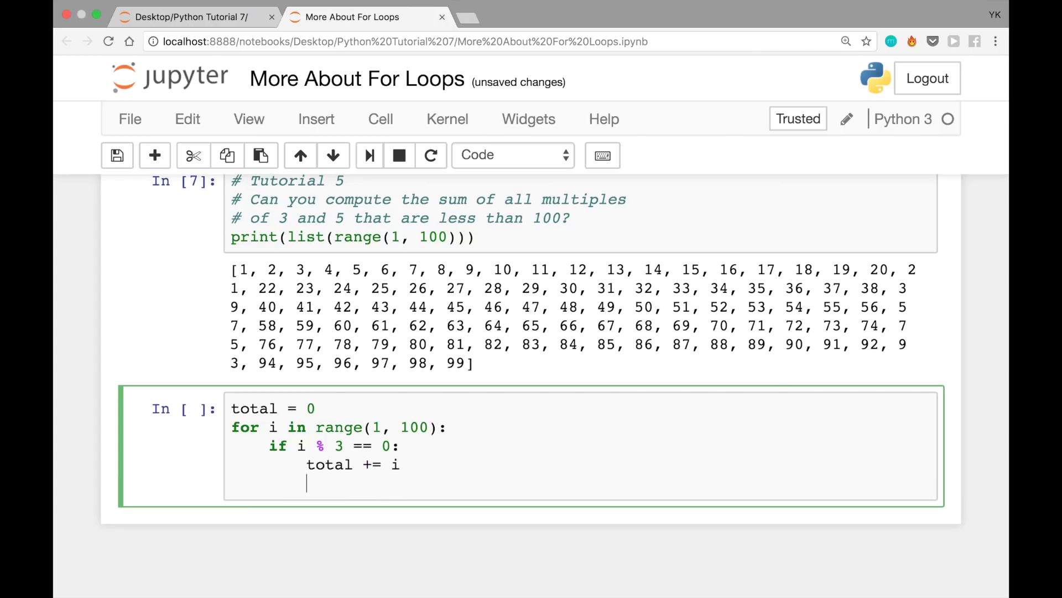
key(BackSpace)
text(elif )
text(i % )
text(5)
text( == 0:)
key(Return)
text(total)
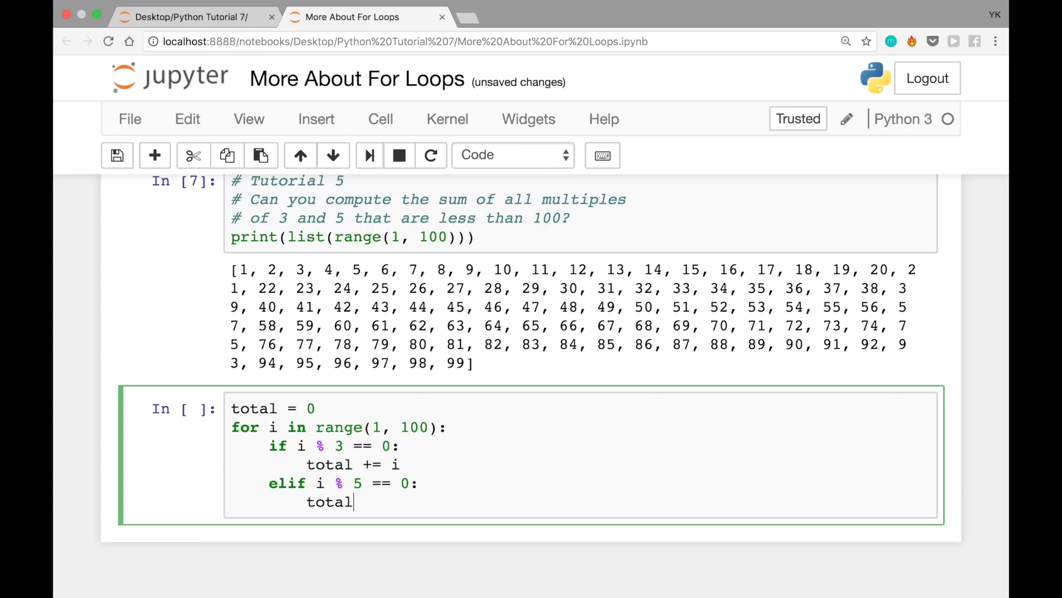
text( += i)
key(Return)
key(BackSpace)
key(BackSpace)
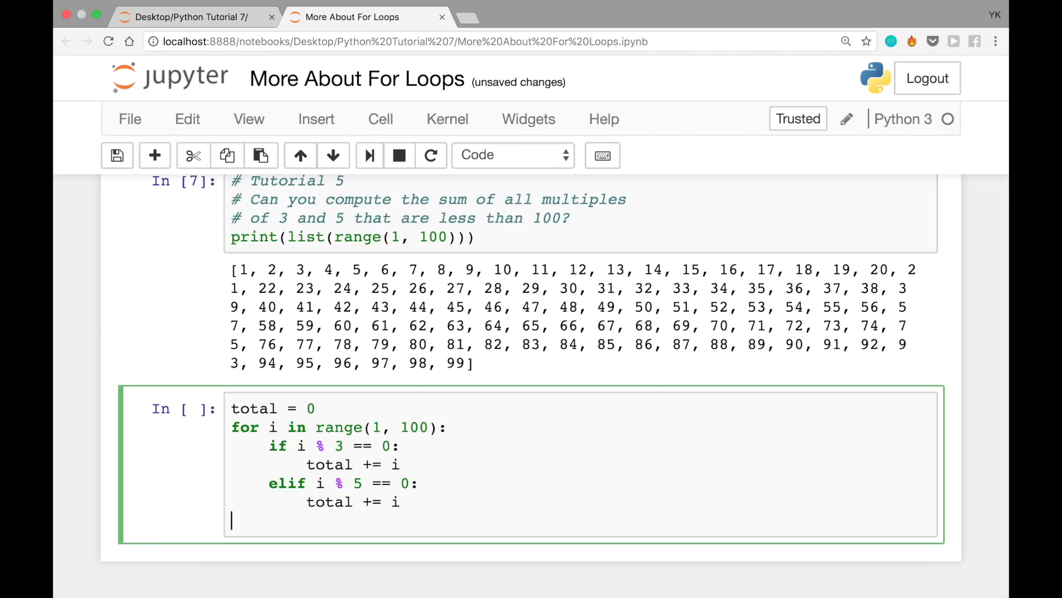
text(print)
text((total)
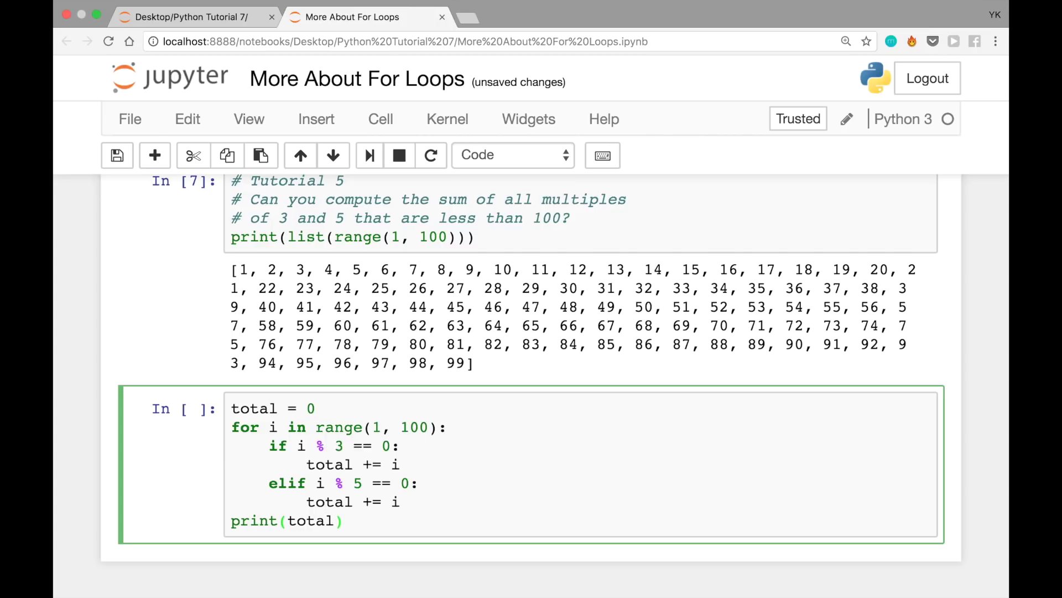
click(369, 155)
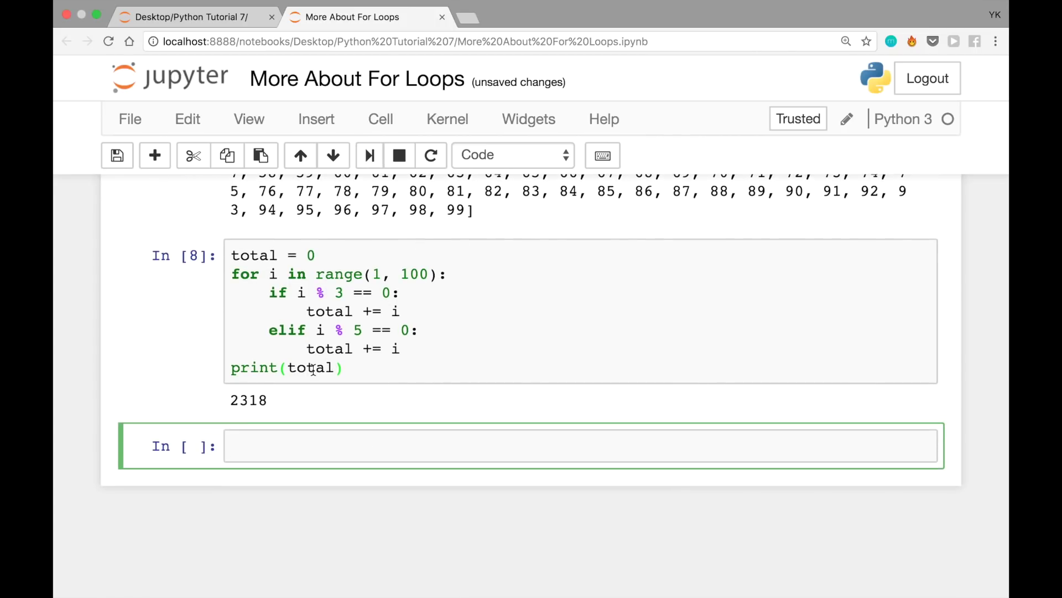
Delete the elif branch and use 'if i % 3 == 0 or i % 5 == 0:' with total += i.
double_click(288, 329)
click(401, 349)
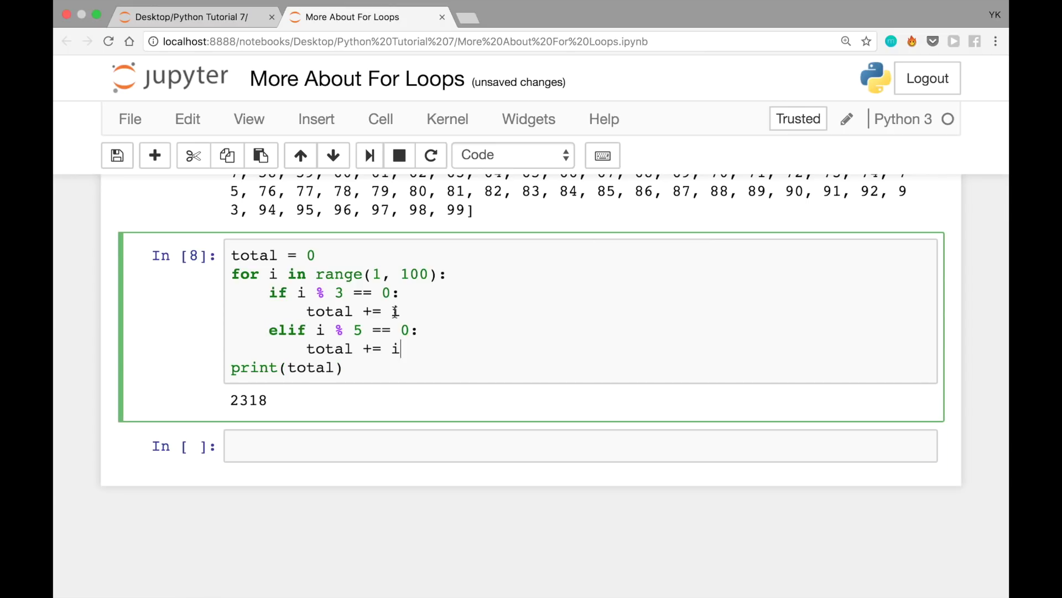
drag(402, 349, 399, 292)
key(BackSpace)
key(Left)
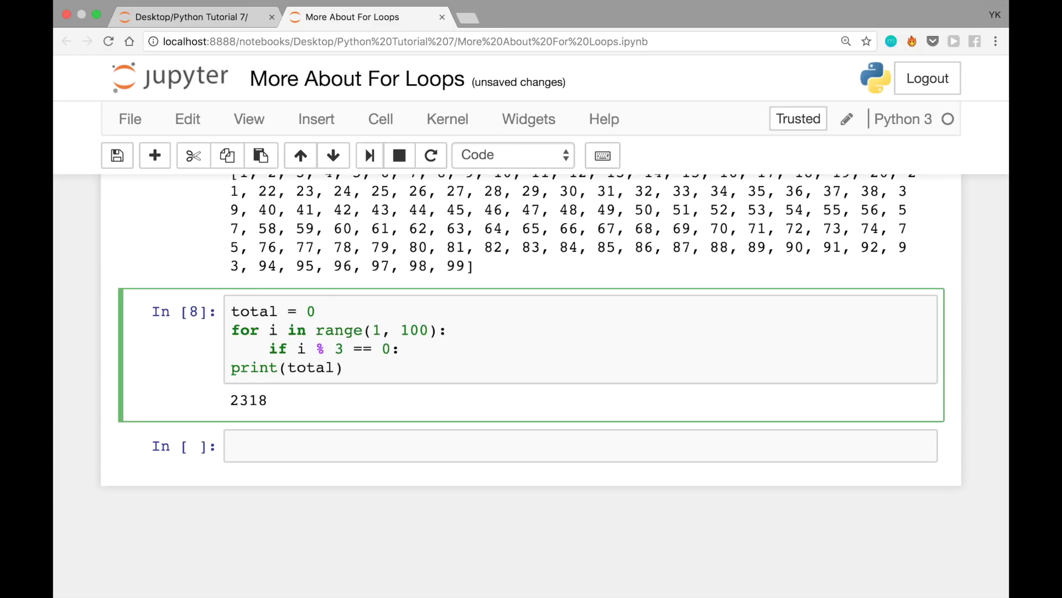
key(Left)
key(Left)
key(Left)
key(Right)
text(or i % )
text(5 )
text(== )
text(0)
key(Right)
key(Return)
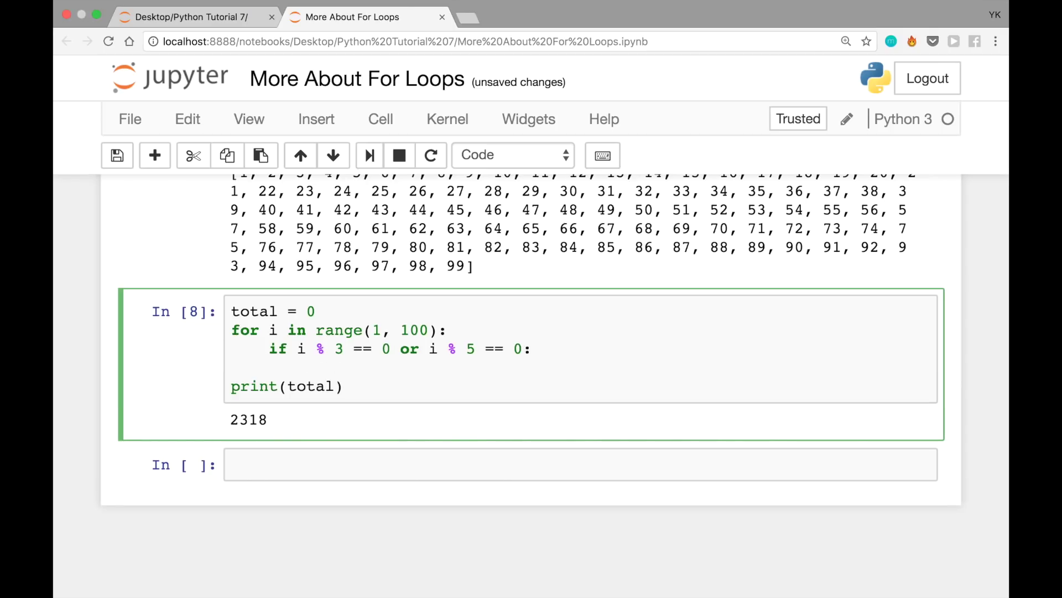
text(total +)
text(= i)
Highlight the 'or', each divisibility check, the total += i line and total to explain them.
double_click(409, 349)
drag(402, 366, 306, 366)
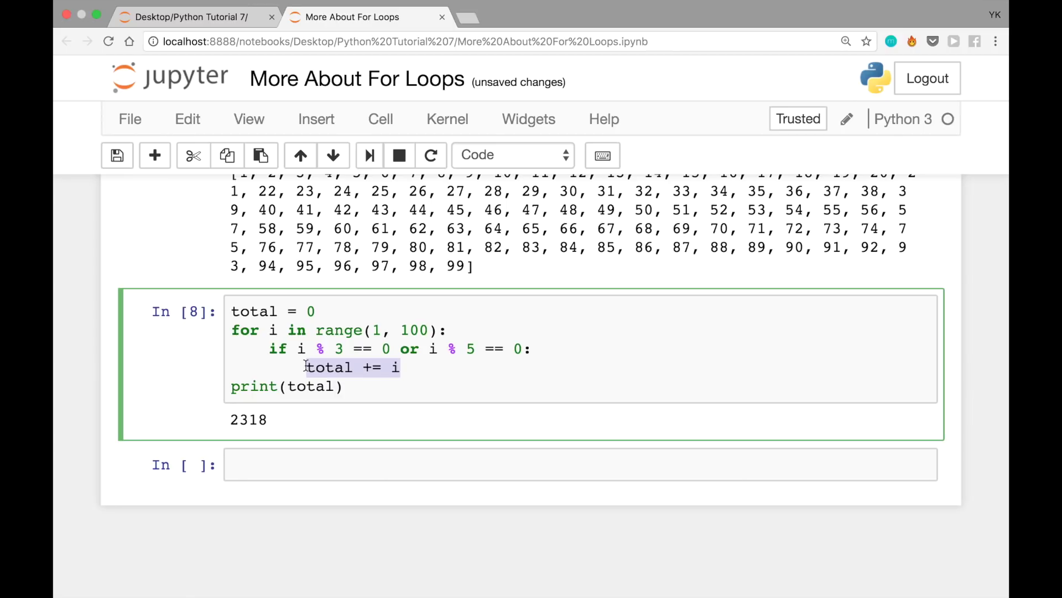
drag(295, 348, 528, 348)
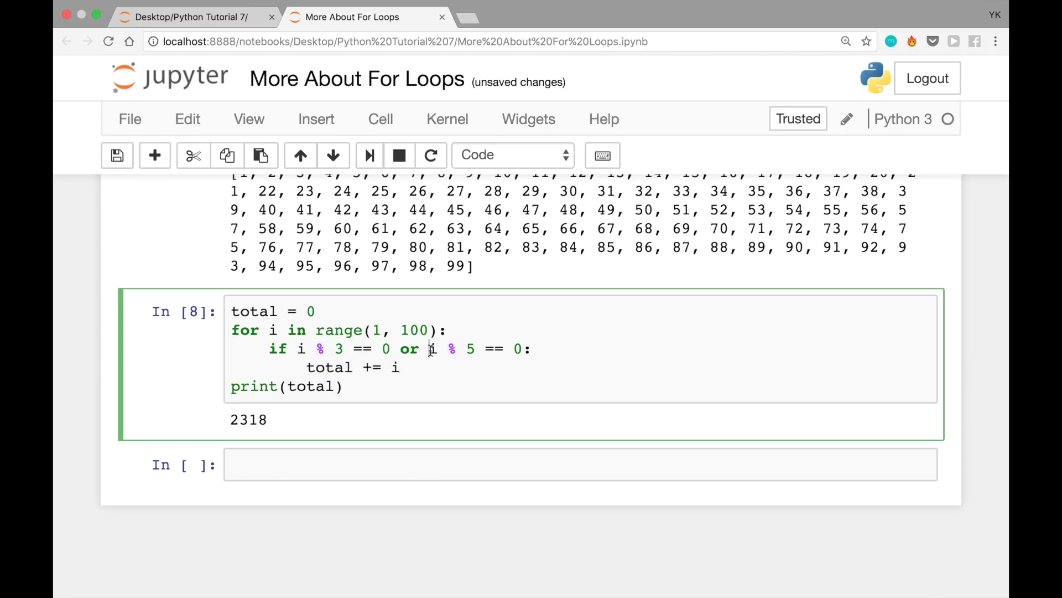
click(527, 348)
drag(529, 348, 296, 347)
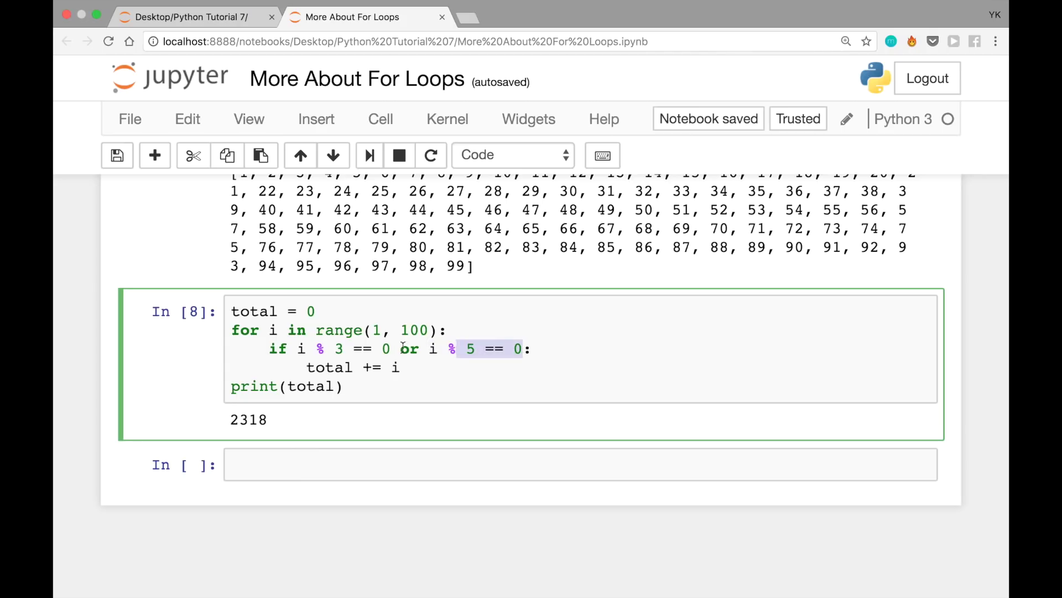
click(296, 348)
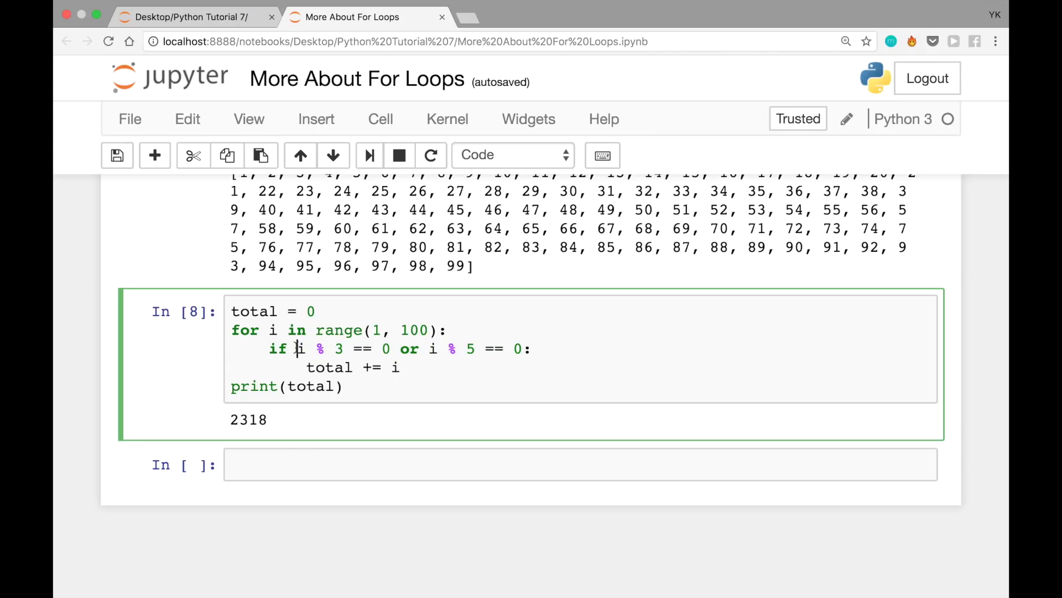
drag(307, 367, 402, 367)
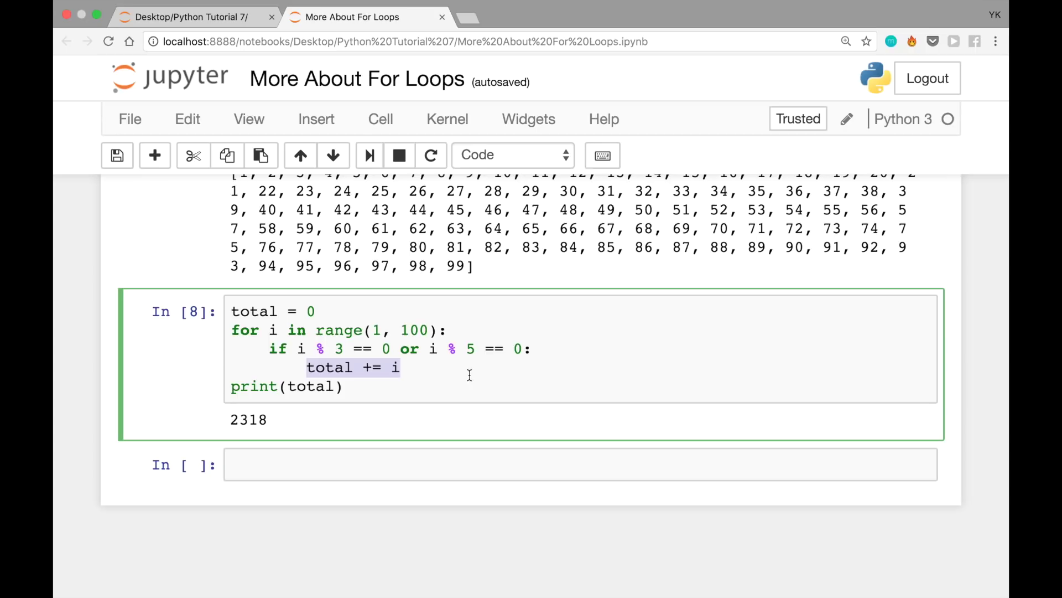
click(431, 368)
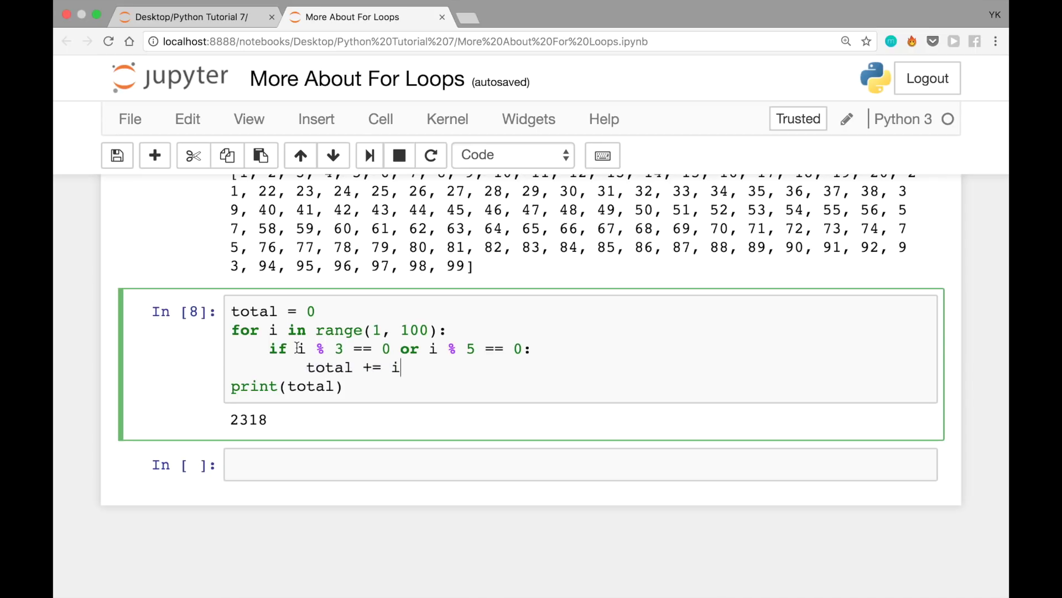
mouse_move(297, 348)
mouse_down()
mouse_move(392, 348)
mouse_move(321, 367)
mouse_up()
click(394, 368)
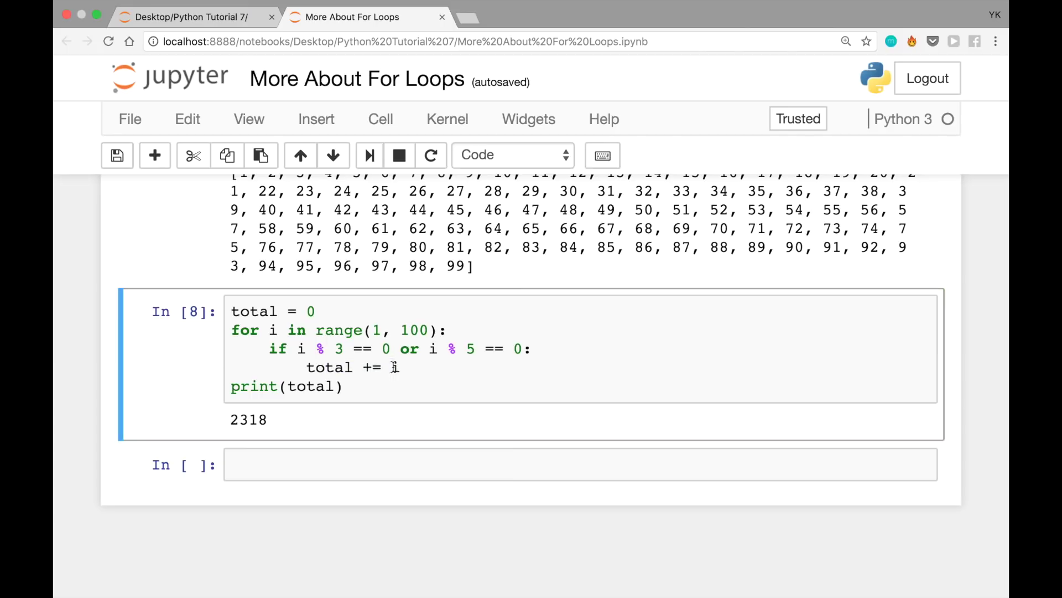
drag(354, 366, 317, 366)
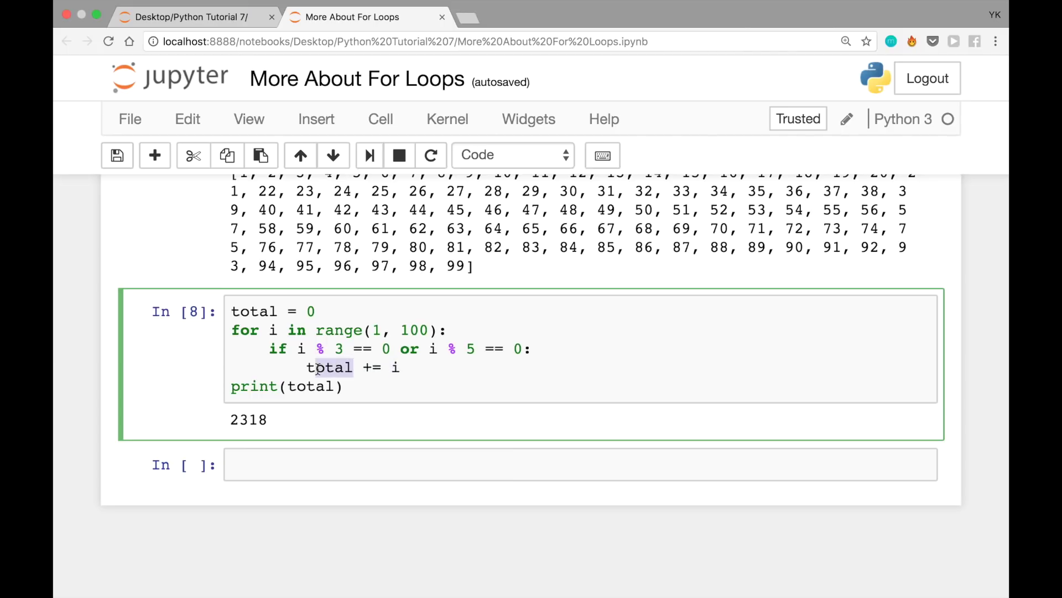
click(346, 387)
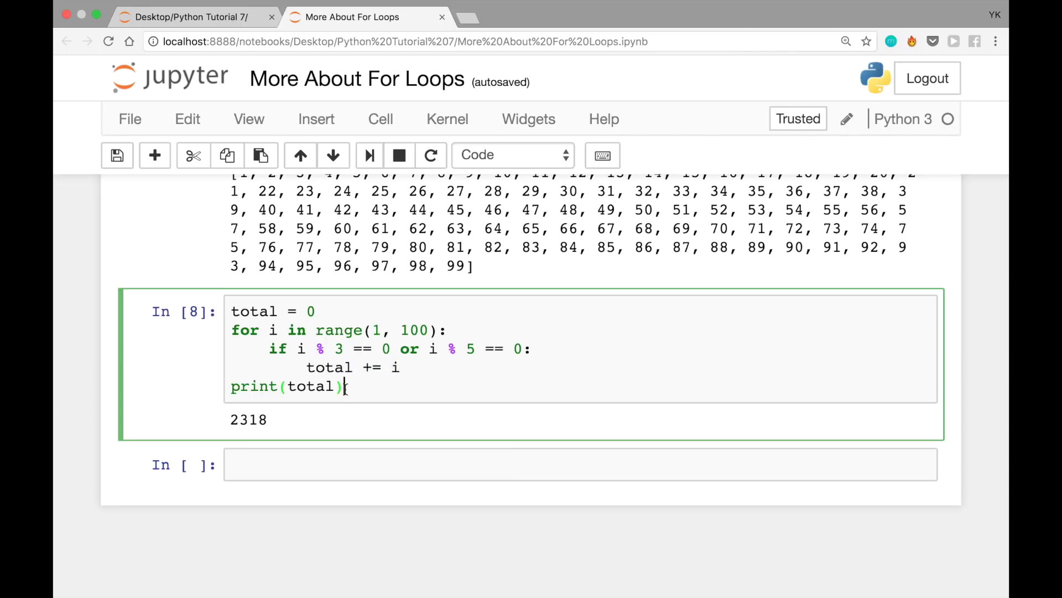
Rerun the summing cell, then highlight given_list in the new '# Tutorial 6' cell.
click(370, 155)
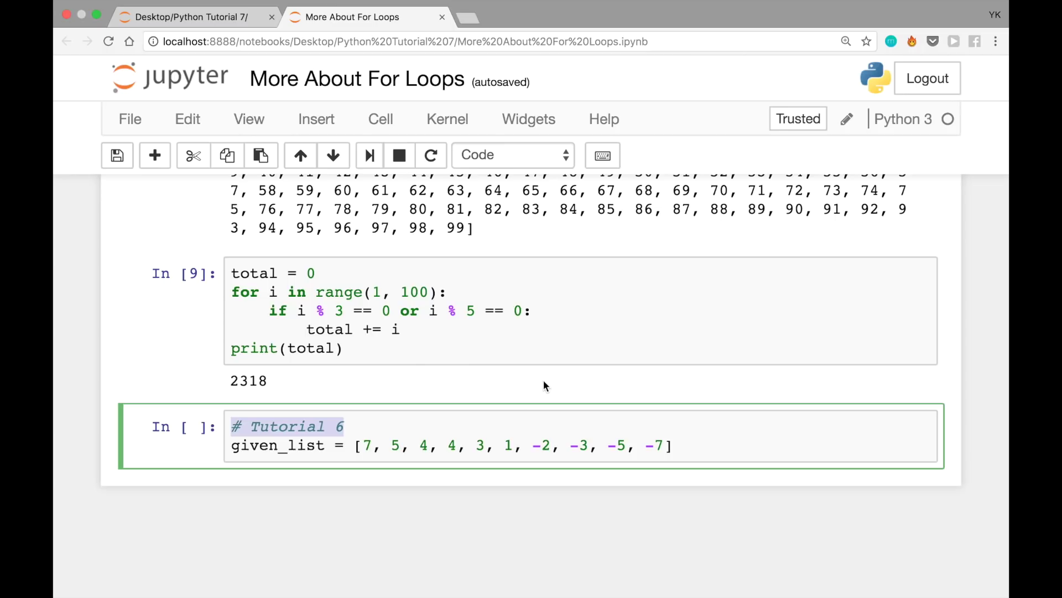
key(Right)
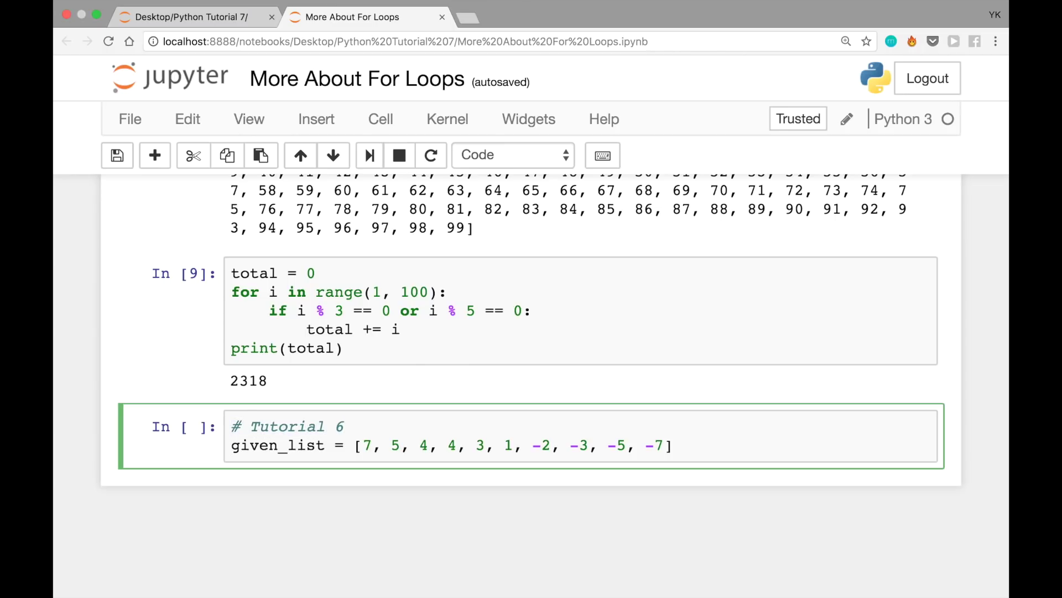
key(shift+alt+Right)
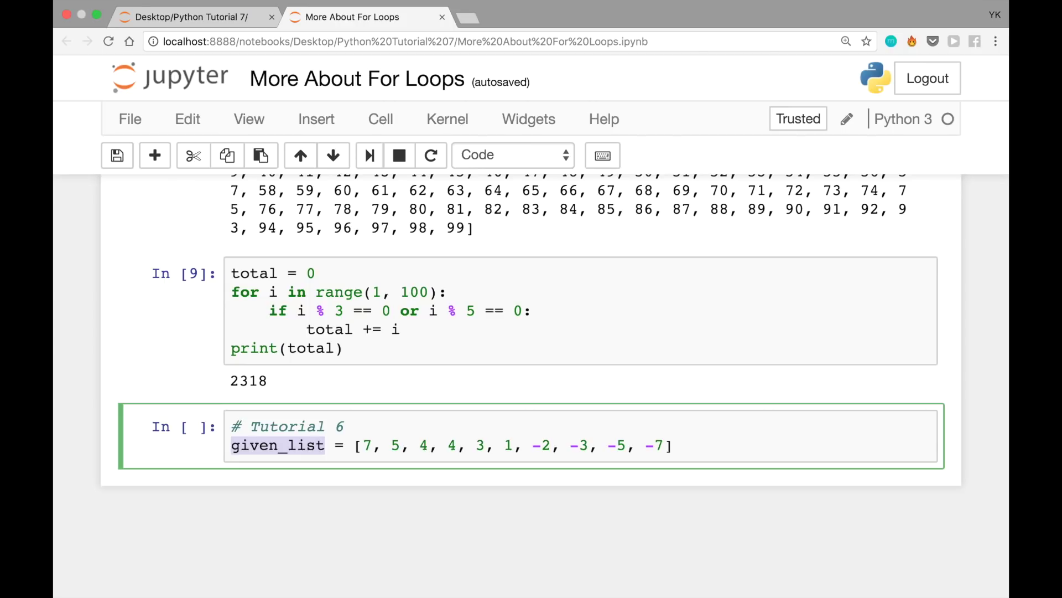
key(Right)
key(alt+Right)
key(alt+Right)
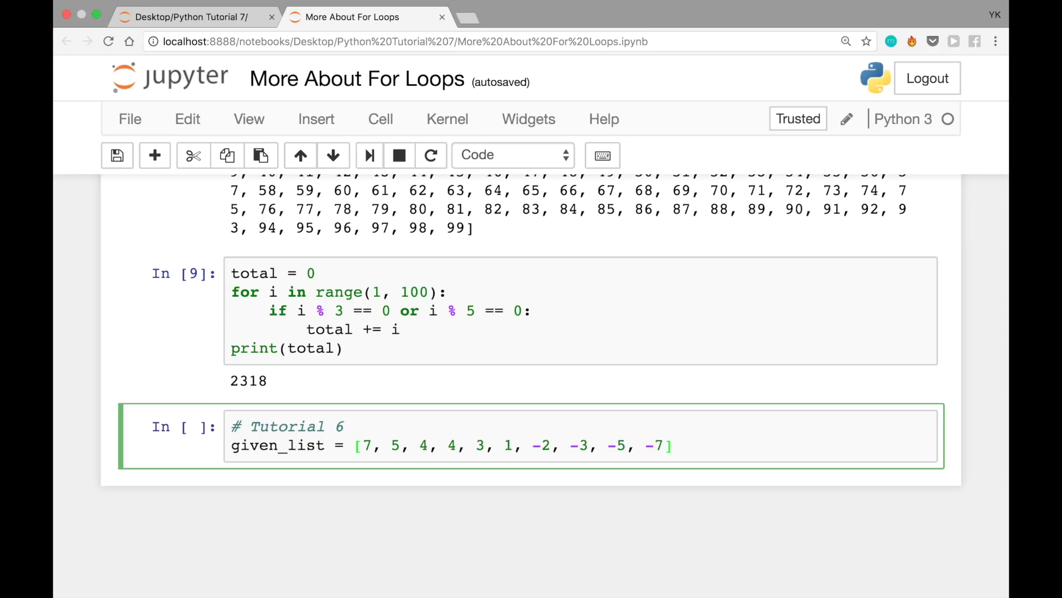
Step through the given_list values 7, 5, 4, 4, 3 and 1.
key(Right)
key(shift+Right)
key(Right)
key(Right)
key(Right)
key(shift+Right)
key(Right)
key(Right)
key(Right)
key(shift+Right)
key(Right)
key(Right)
key(Right)
key(Right)
key(Right)
key(Right)
key(Right)
key(Right)
key(shift+Right)
Select the trailing negative values -2, -3, -5, -7 at the end of given_list.
key(End)
key(Left)
key(shift+Left)
key(shift+Left)
key(shift+Left)
key(shift+Left)
key(shift+Left)
key(shift+Left)
key(shift+Left)
key(shift+Left)
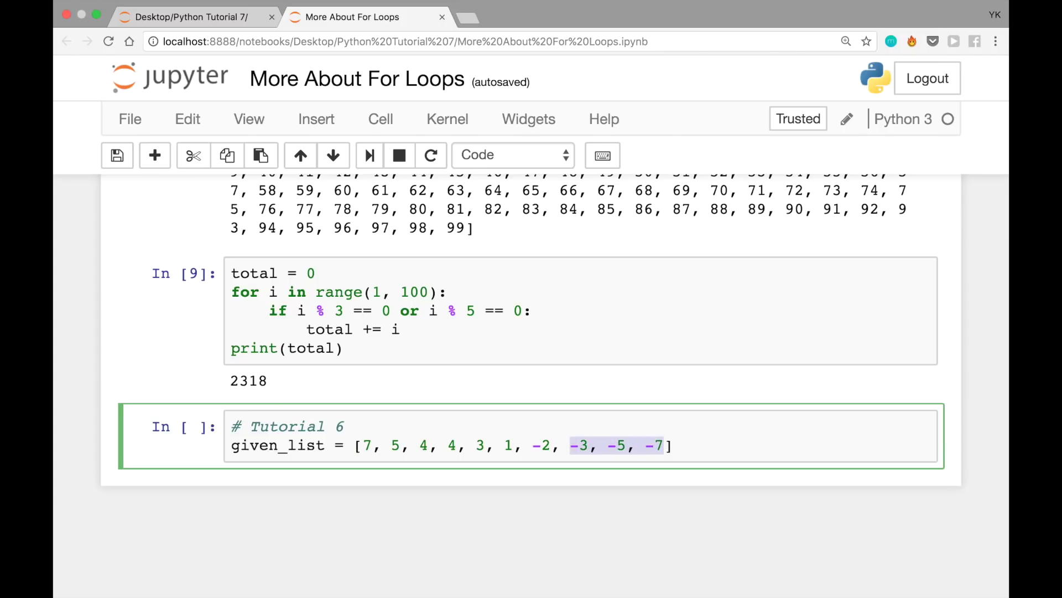
key(shift+Left)
key(shift+Left)
key(shift+Left)
key(shift+Left)
Below the list, add total2 = 0 and an index line using len(given_list).
key(End)
key(Return)
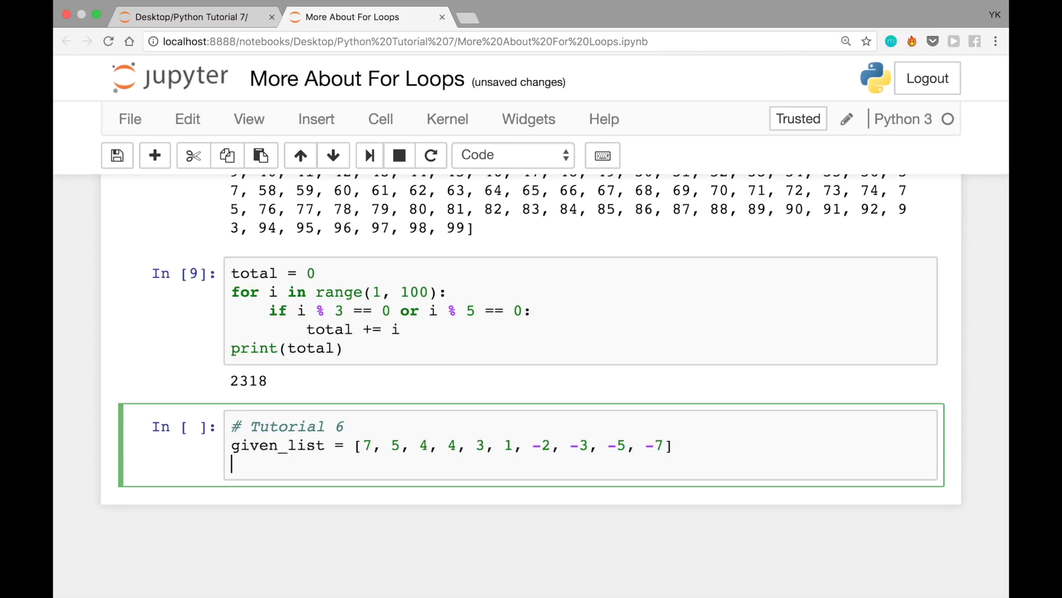
key(Return)
text(tota)
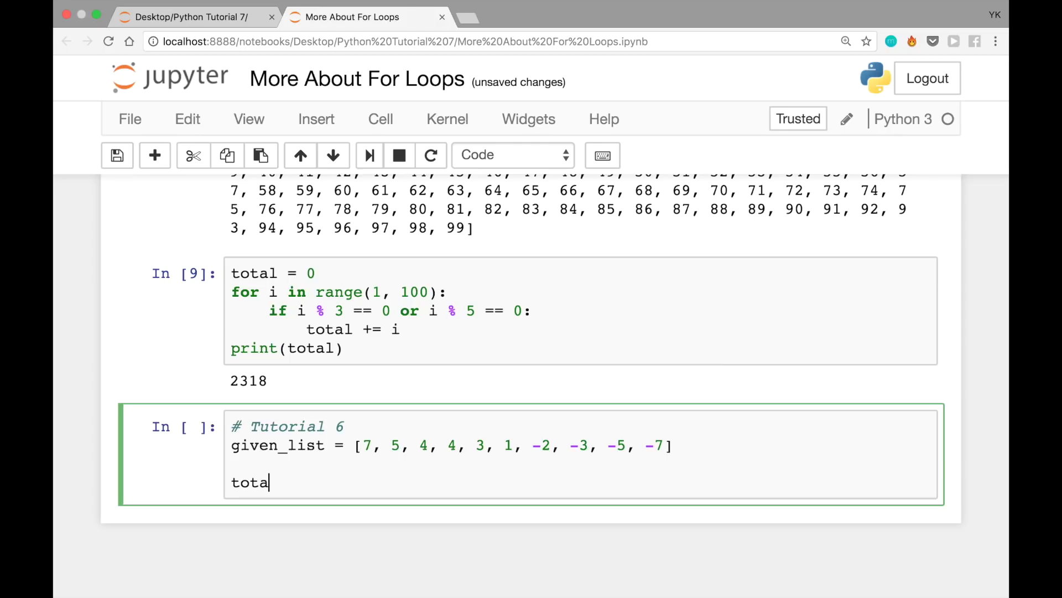
text(l2 = 0)
key(Return)
text(j = )
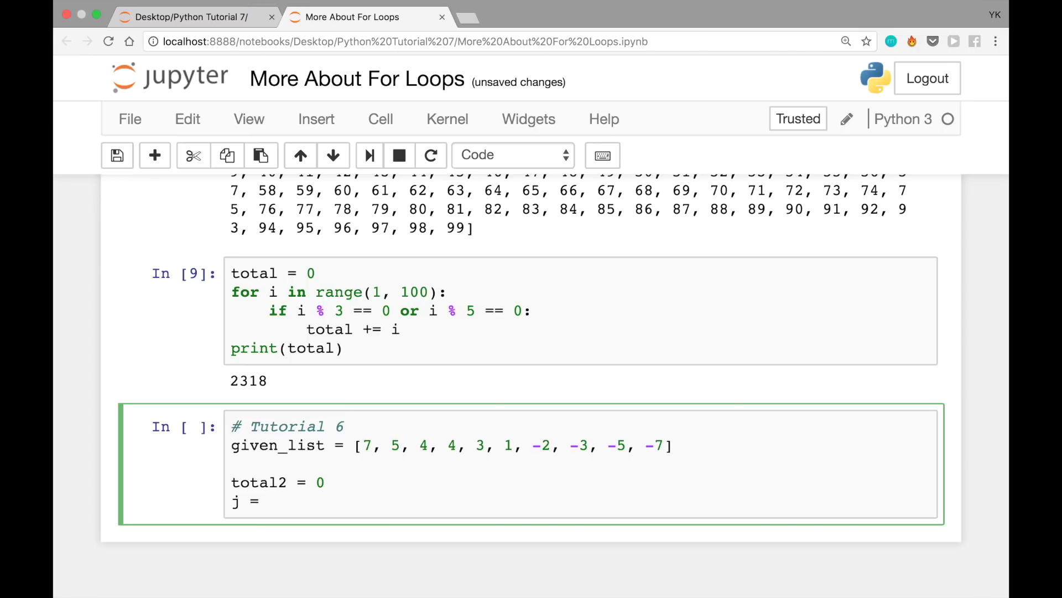
text(len()
text(given_list)
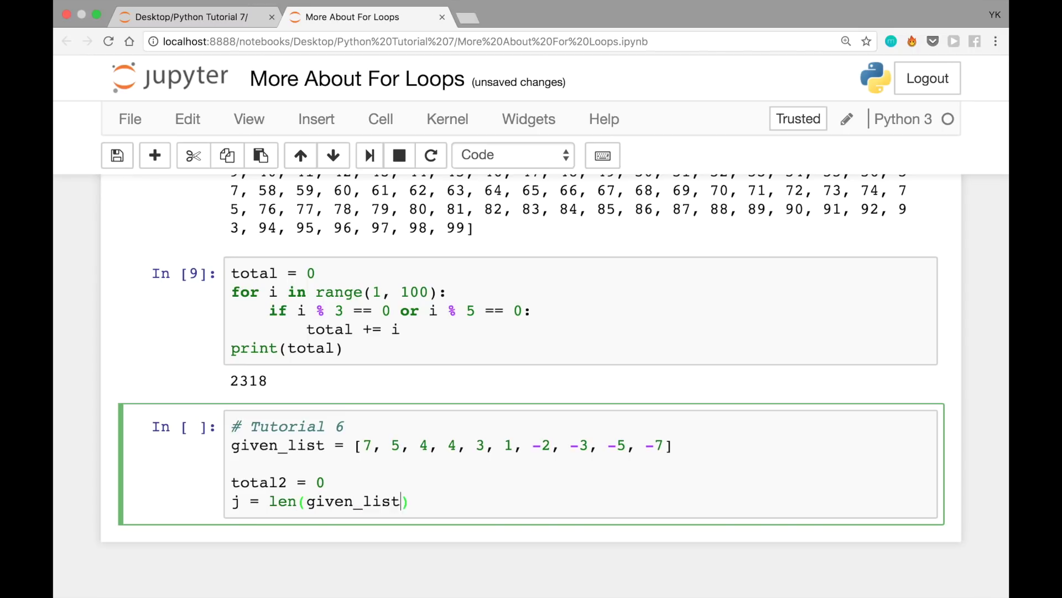
text() j)
key(BackSpace)
text(-)
key(BackSpace)
key(BackSpace)
text(- 1)
key(Return)
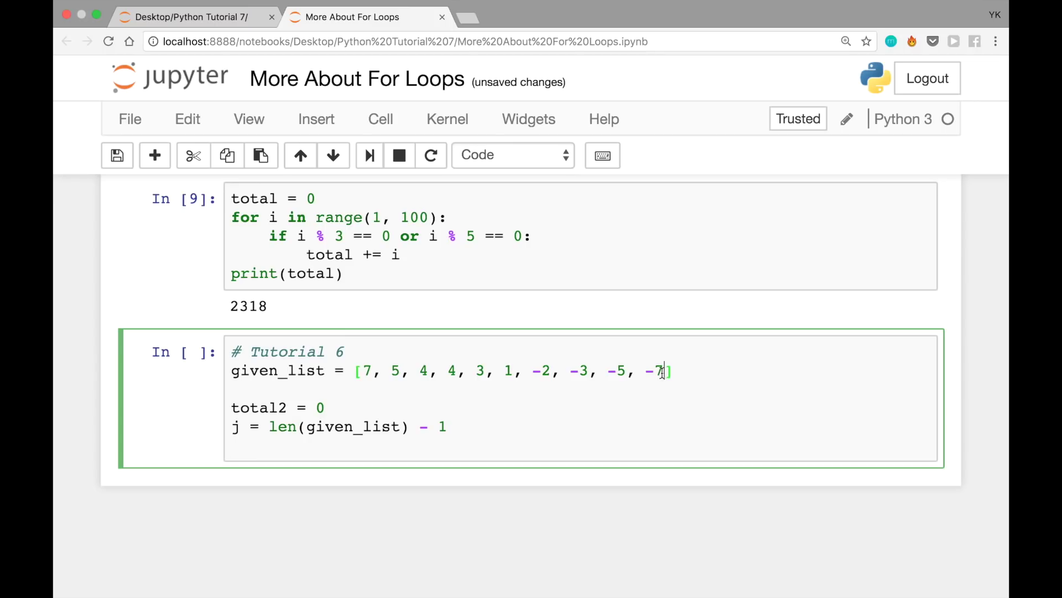
Highlight the list values to pick out the trailing negatives -2 through -7.
double_click(659, 371)
drag(660, 371, 572, 371)
click(358, 370)
drag(363, 371, 523, 369)
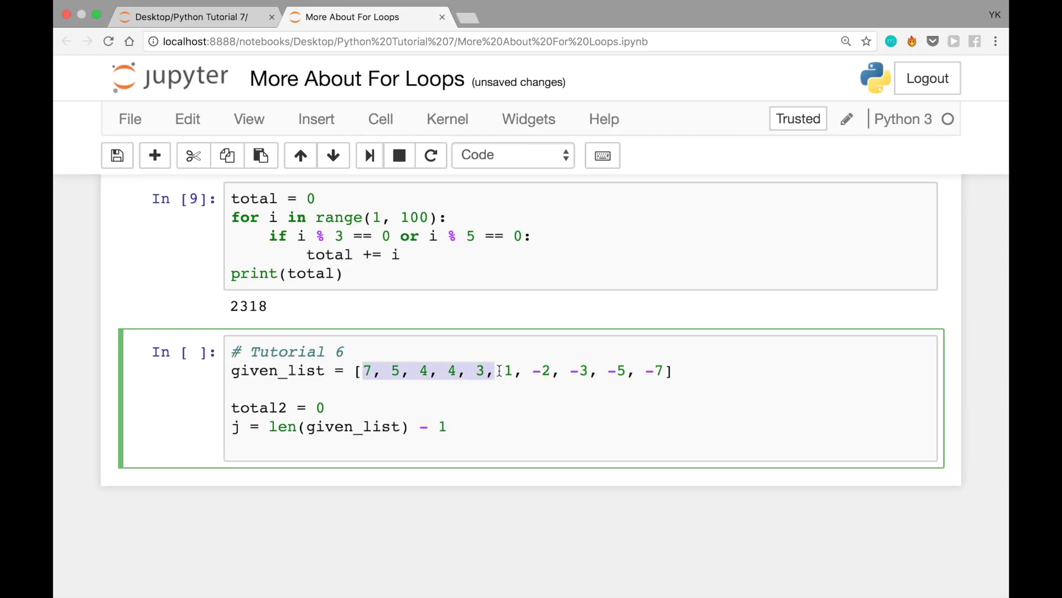
click(525, 370)
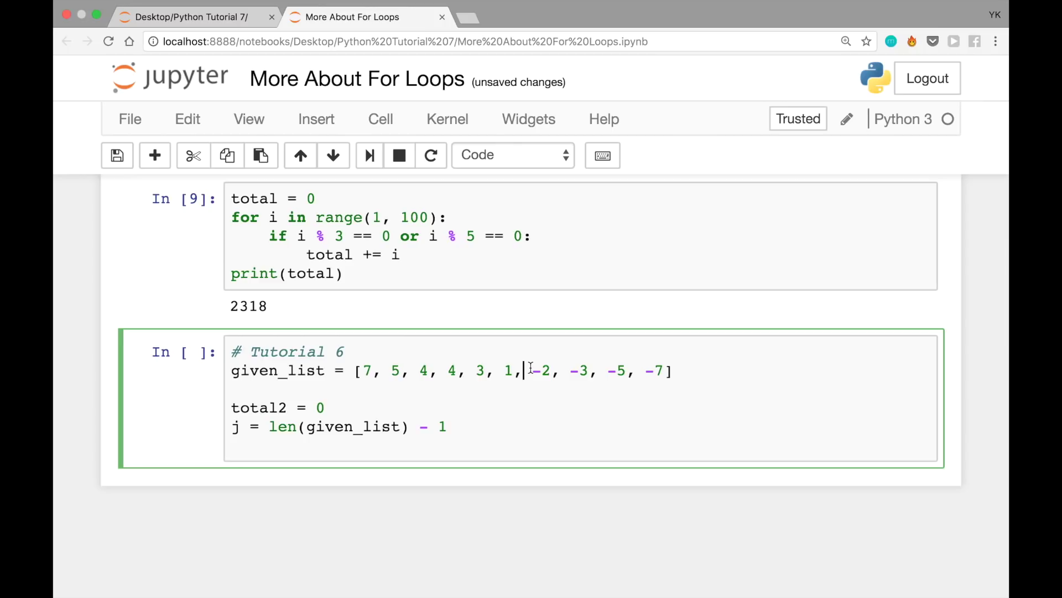
drag(531, 370, 664, 371)
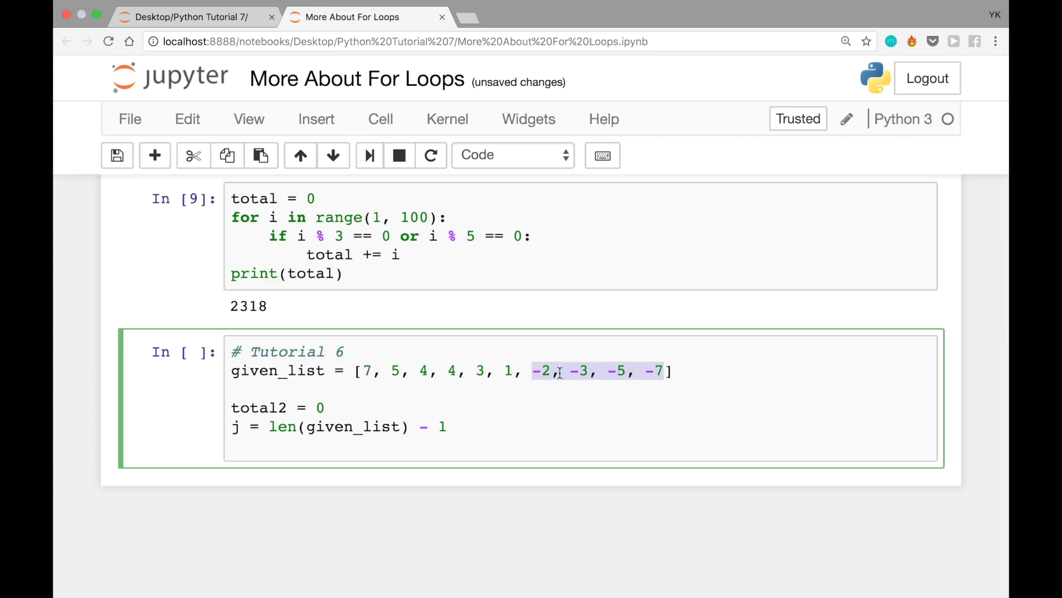
drag(363, 371, 669, 371)
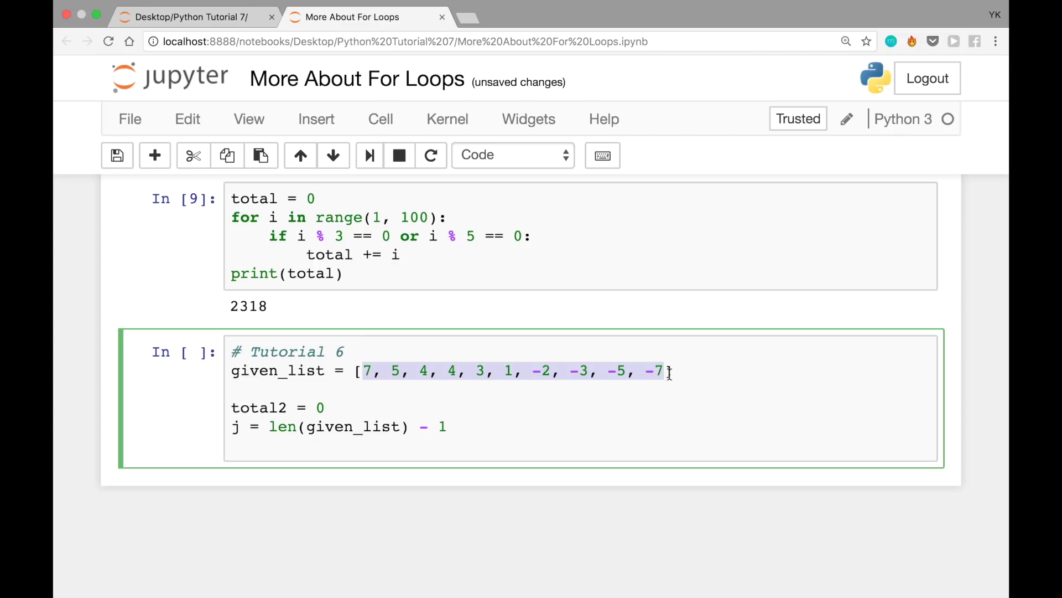
Write the while condition on the list lookup and a body adding each value to total2.
click(565, 452)
text(while given)
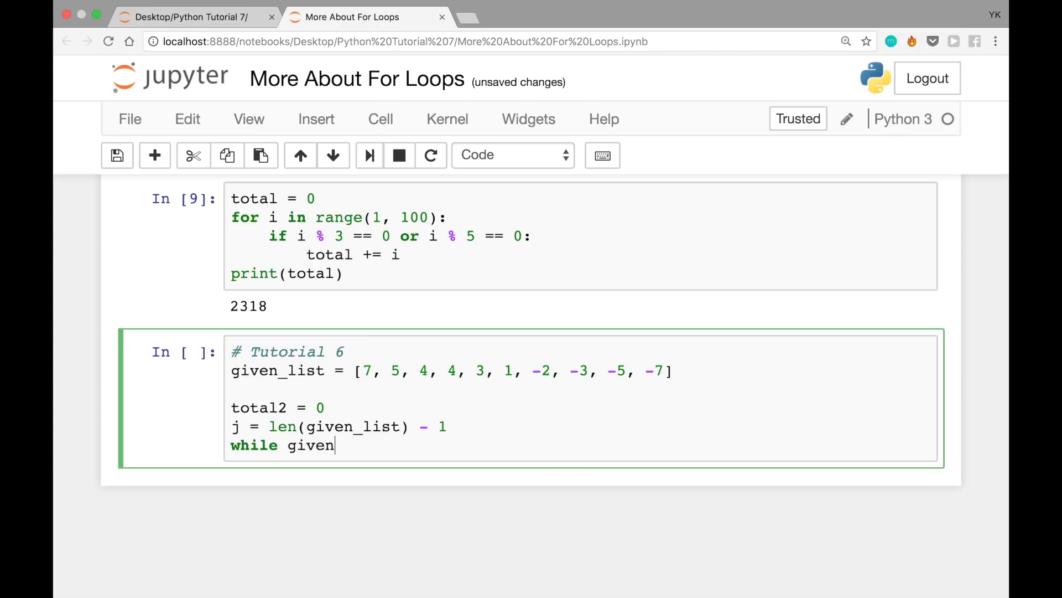
text(_list[j])
text( < 0)
text(:)
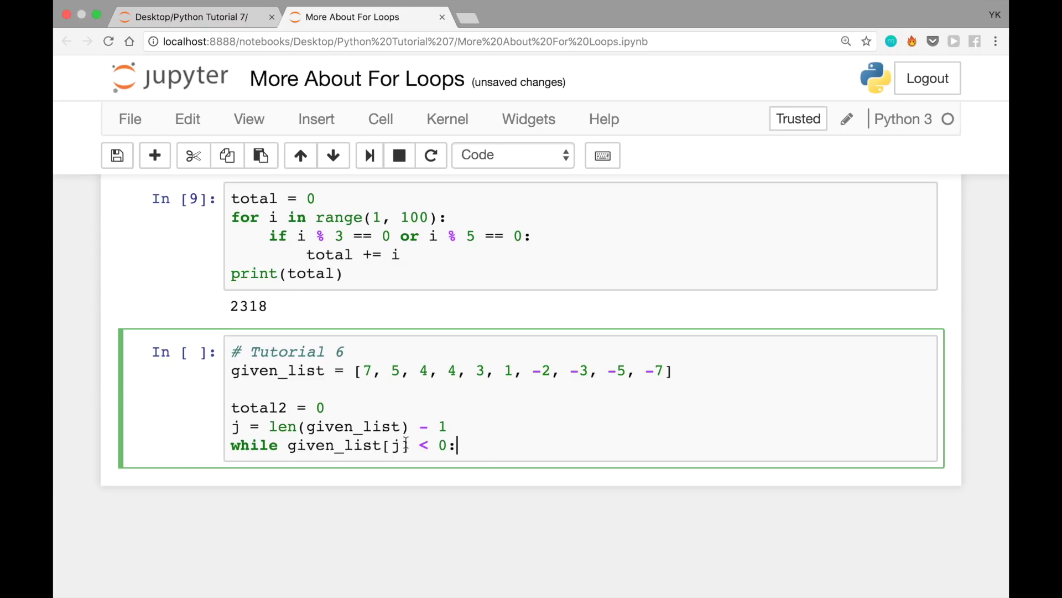
click(407, 445)
drag(407, 445, 307, 444)
key(Return)
text(total2 + )
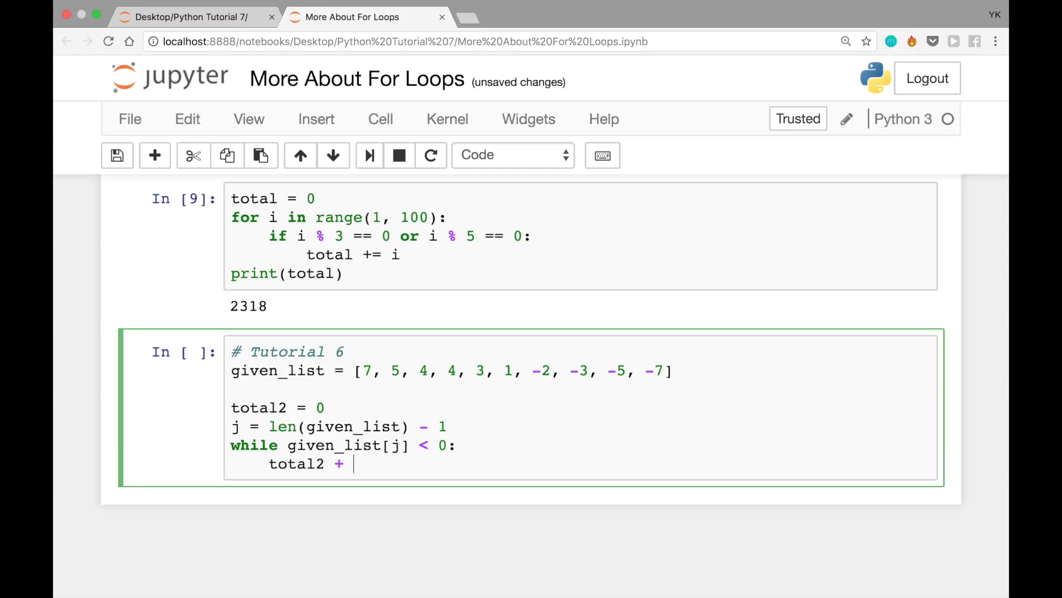
text(given)
key(BackSpace)
key(BackSpace)
key(BackSpace)
key(BackSpace)
key(BackSpace)
text(+= g)
text(iven_list[)
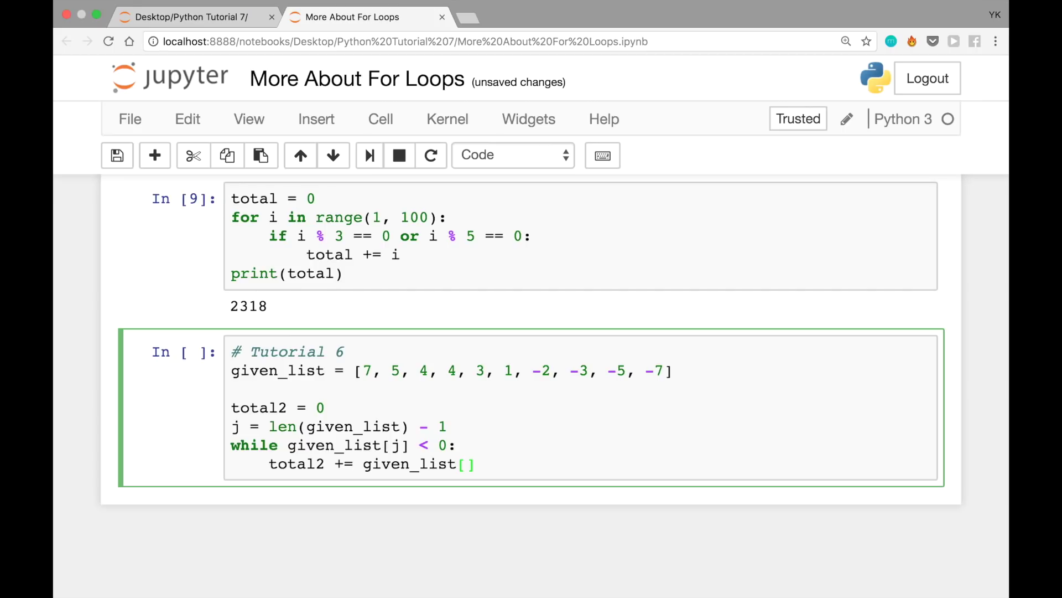
text(j)
key(End)
key(Return)
text(j )
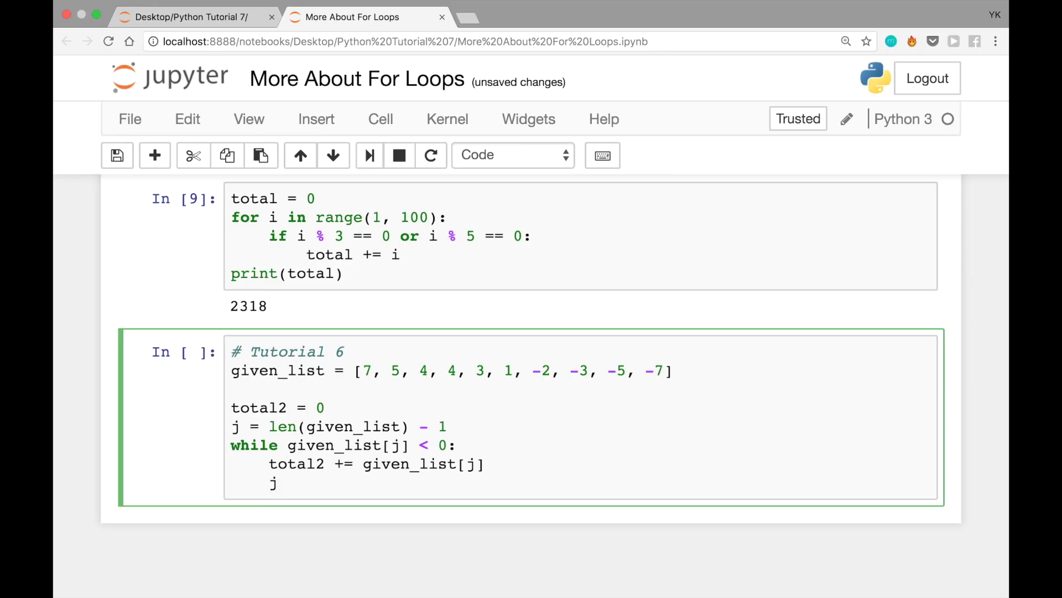
text(= )
text( j)
Save, finish the j -= 1 decrement, and dedent to print total2.
key(ctrl+s)
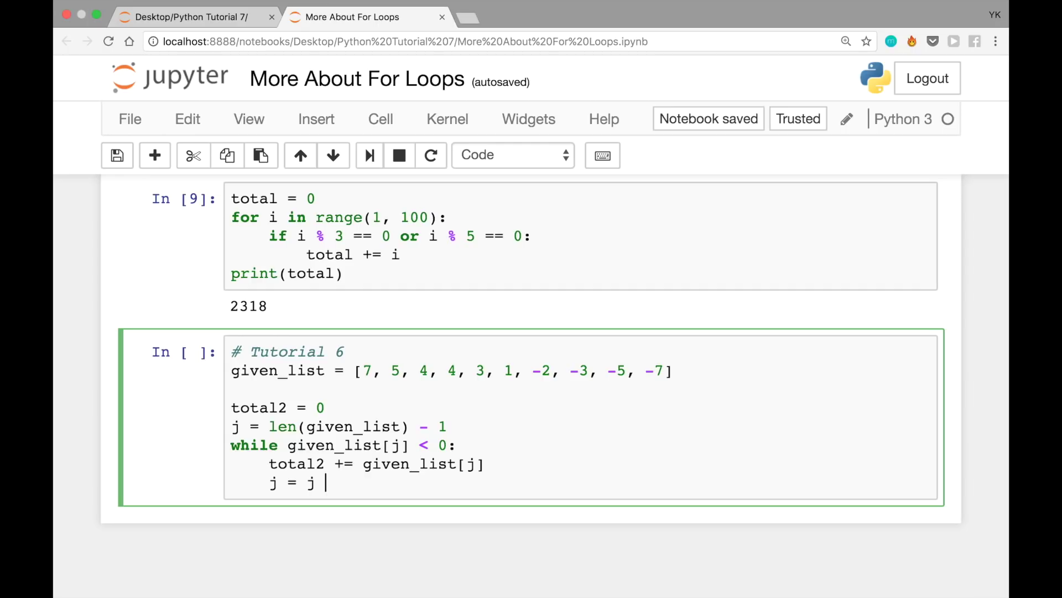
text(-)
key(BackSpace)
key(BackSpace)
key(BackSpace)
key(BackSpace)
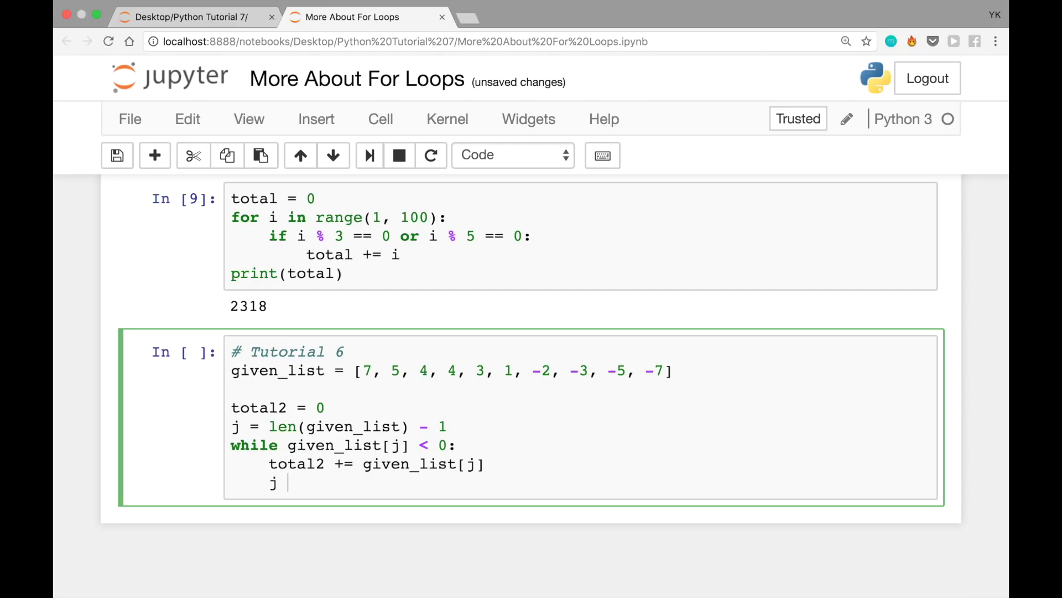
text(-= )
text(1)
key(Return)
key(BackSpace)
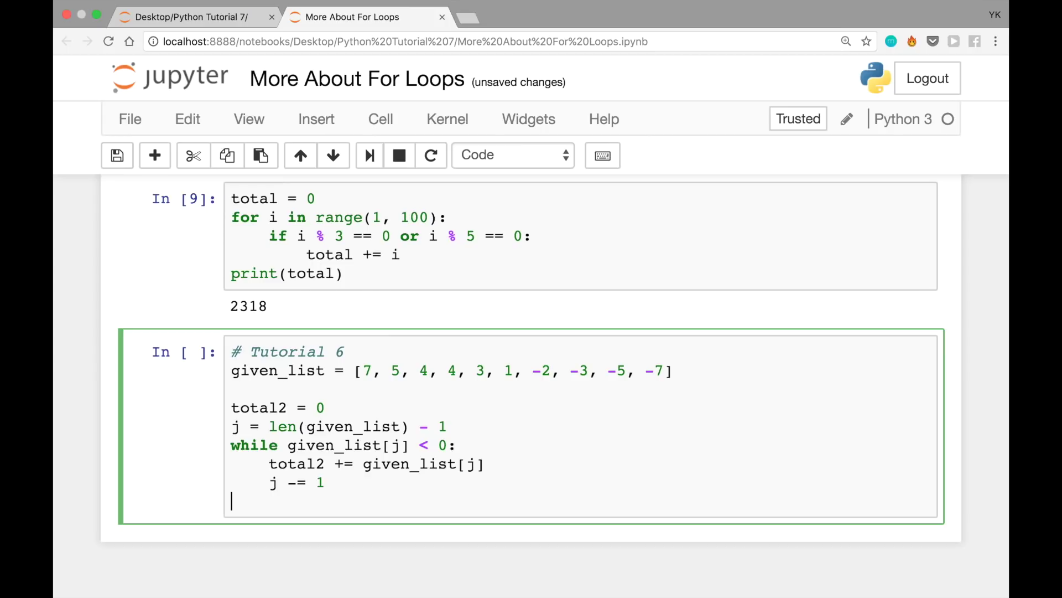
text(print()
text(total2)
Run the loop to print -17, then highlight -17, -5, -7 and j -= 1 to review them.
key(shift+Return)
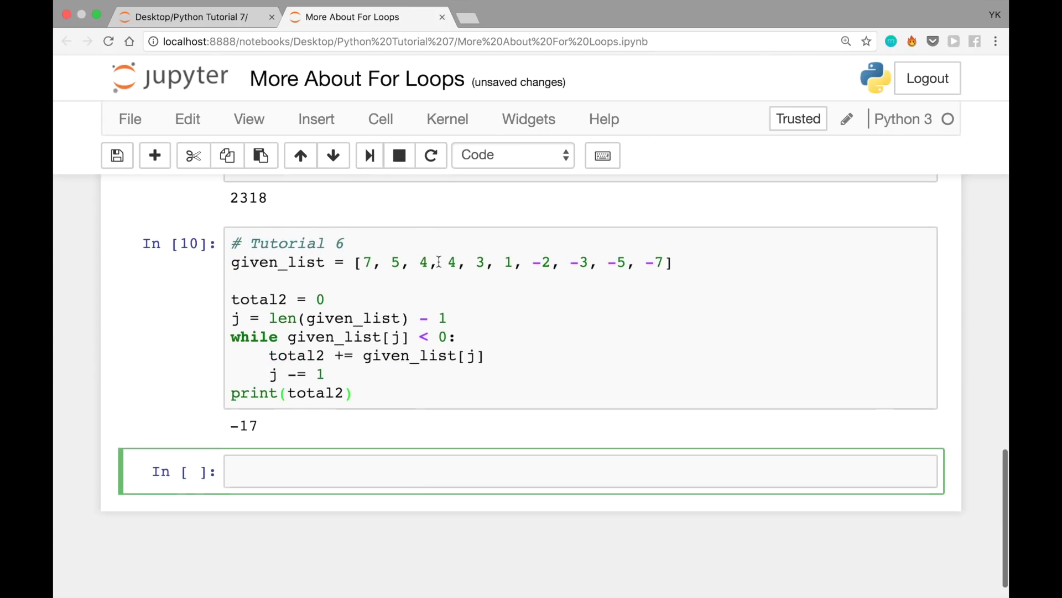
double_click(246, 422)
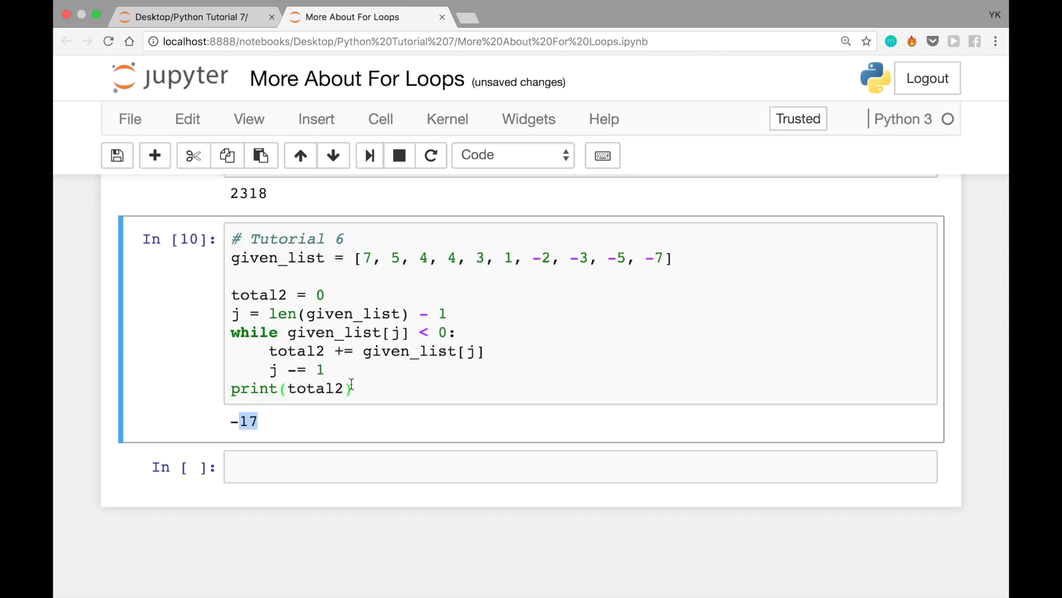
click(545, 260)
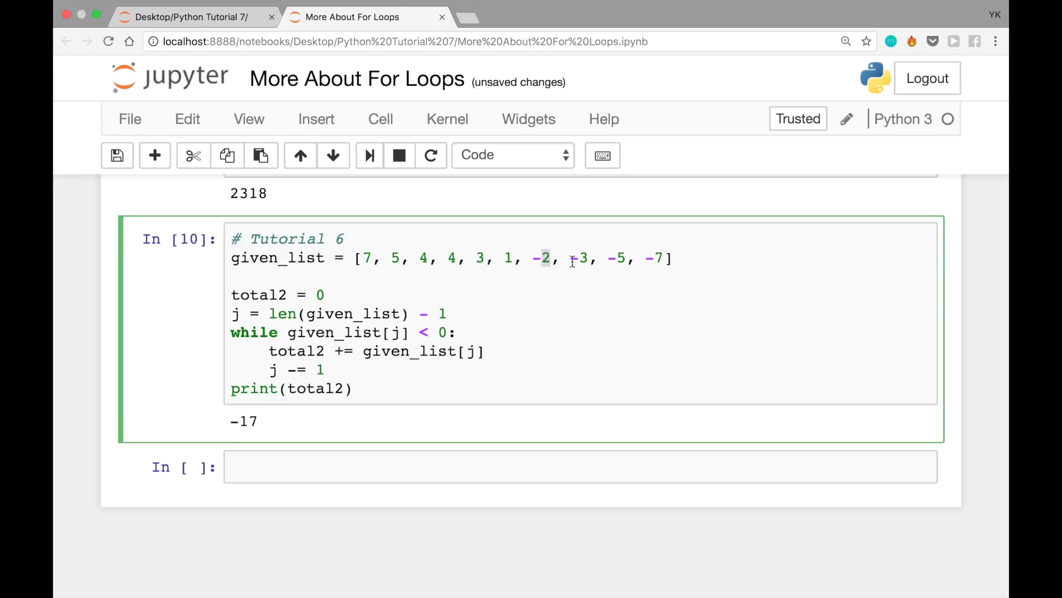
drag(618, 258, 608, 258)
double_click(661, 258)
double_click(320, 370)
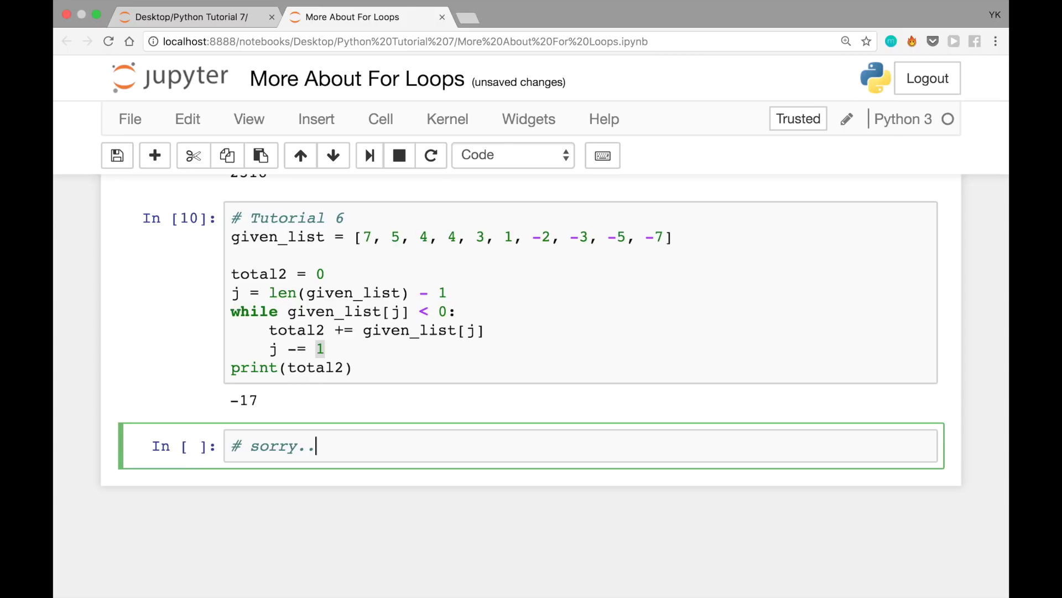
Add a comment line recommending the Lynda.com course 'Get Ready for Your Coding Interview'.
key(Return)
text(#)
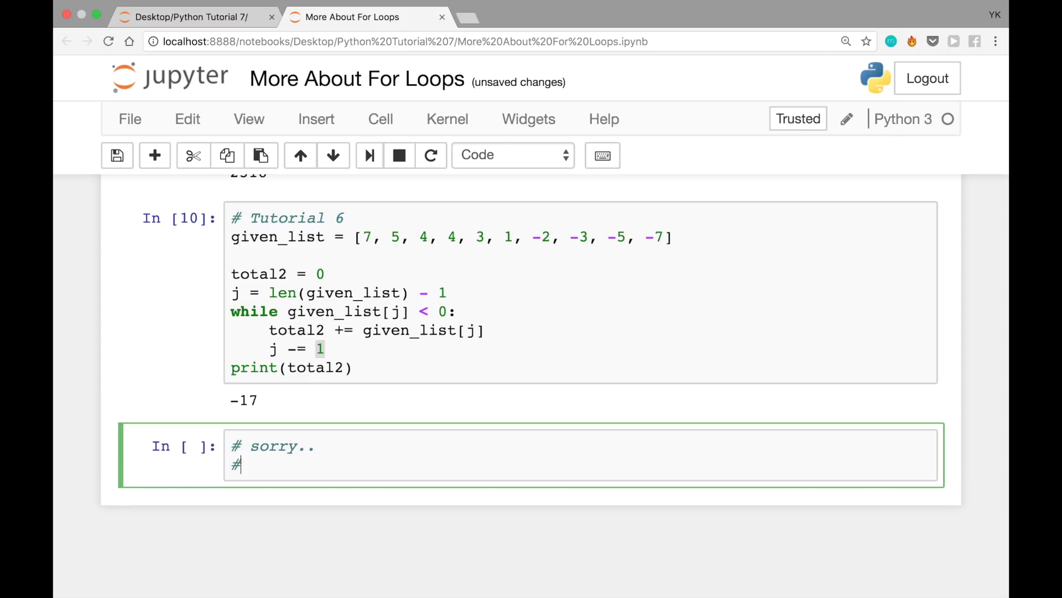
text( don't want to wait for the next tutorial?)
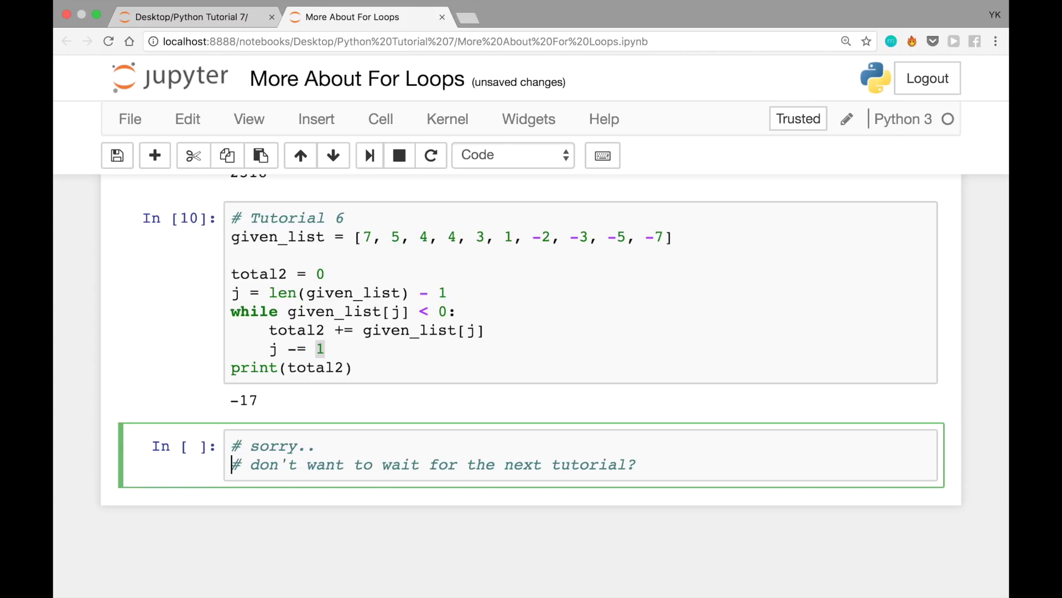
key(Return)
text(#)
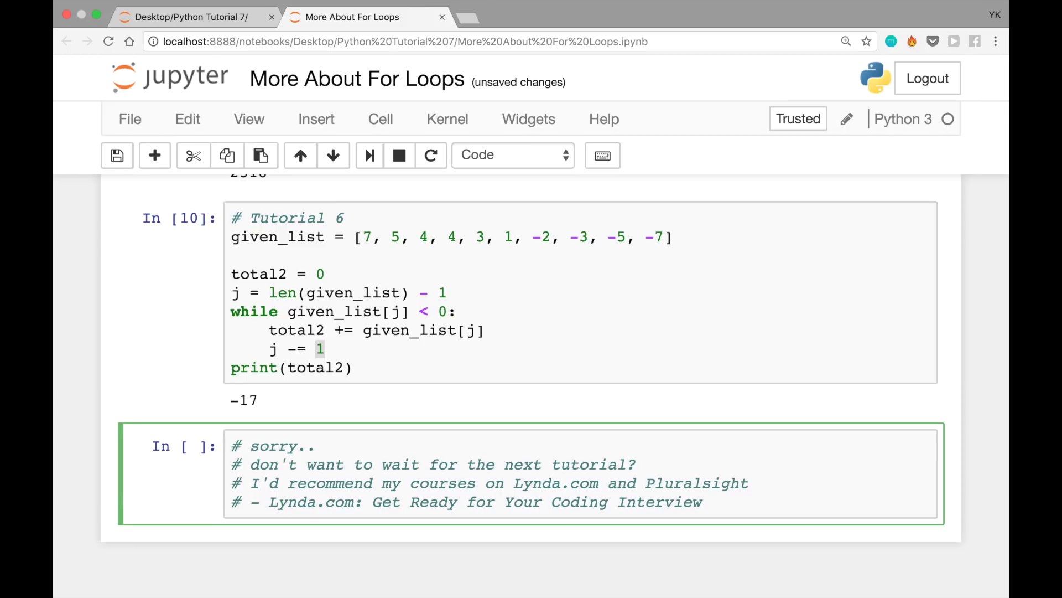
key(Up)
key(End)
key(Right)
key(Right)
key(Right)
key(Right)
key(Right)
key(Right)
key(Right)
key(Right)
key(Right)
key(Right)
key(Right)
key(Right)
key(Right)
key(Right)
key(Right)
key(Right)
key(shift+End)
key(Right)
key(Return)
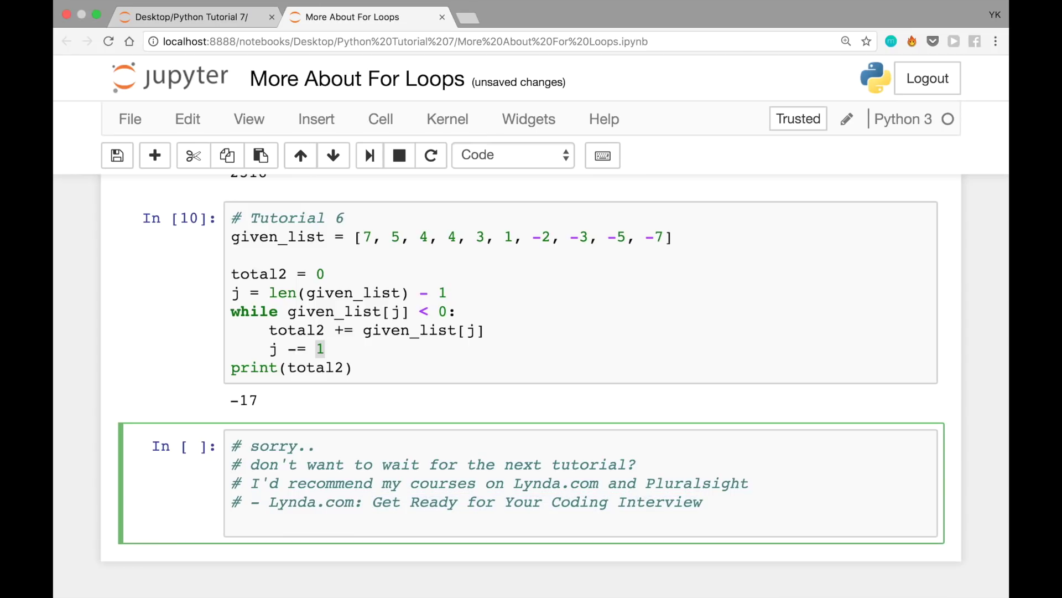
Save, copy the Lynda.com entry, and add a Pluralsight course recommendation line.
key(ctrl+s)
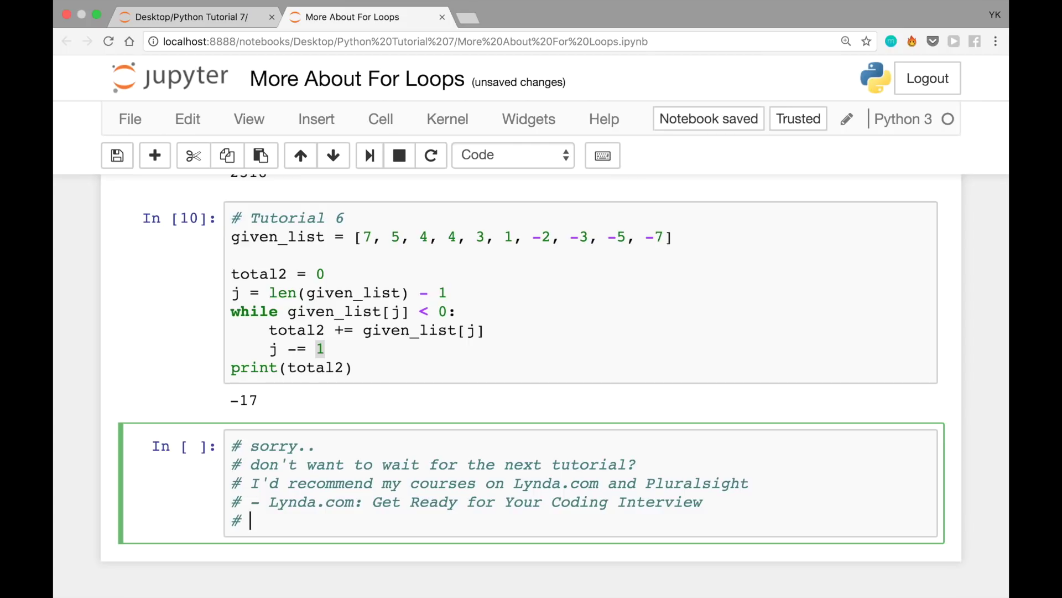
text(# )
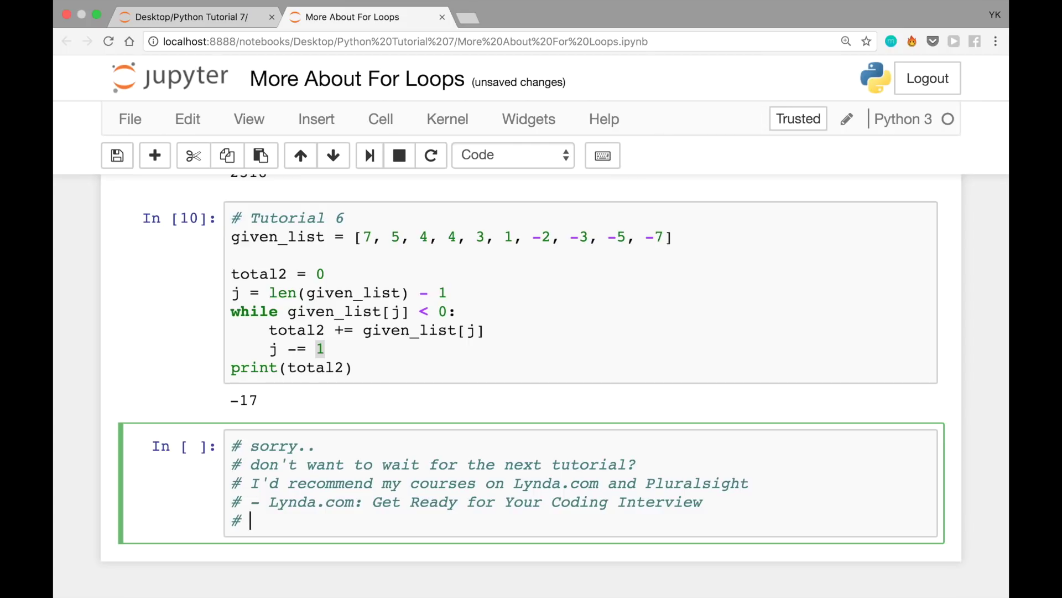
text(-)
key(Up)
key(shift+End)
key(ctrl+c)
key(Right)
key(Down)
text(Pluralsight: Introduction to Data Visualization with Python)
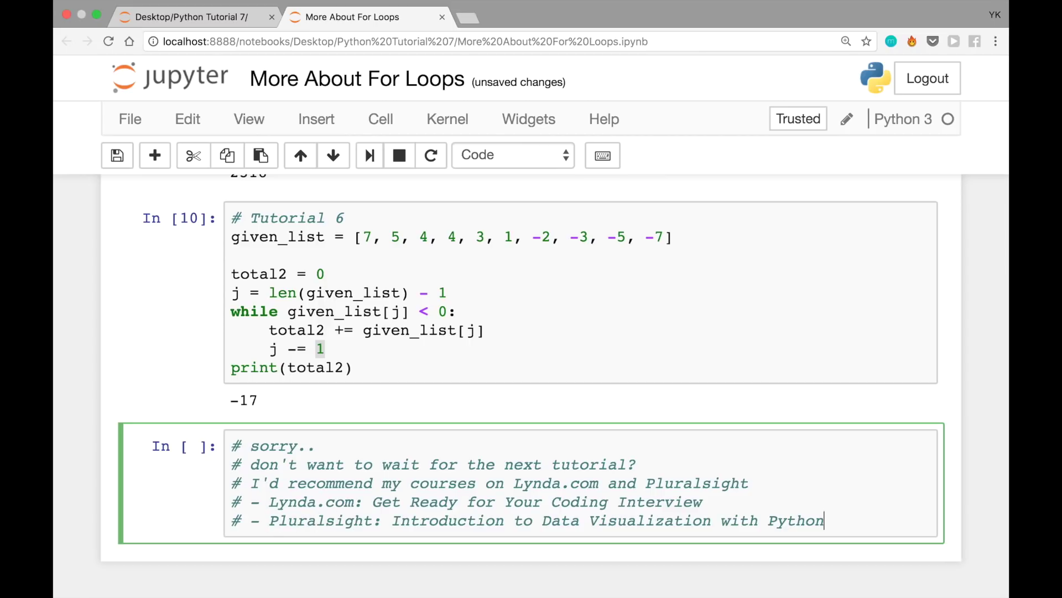
key(shift+End)
click(377, 523)
double_click(365, 520)
click(382, 521)
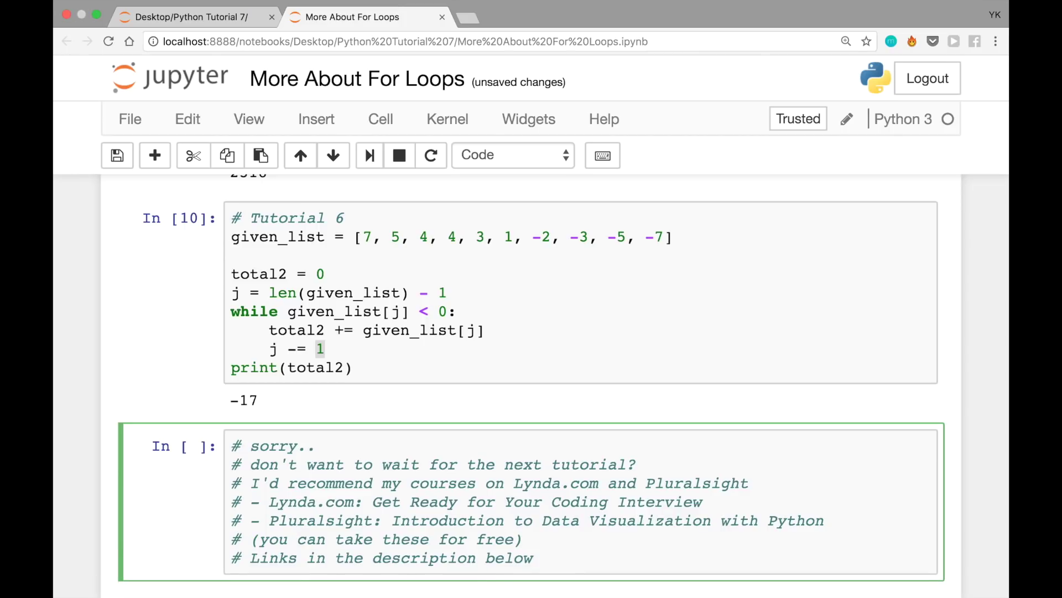
Add the 'Links in the description below' note followed by a blank line.
key(Up)
key(Down)
key(Home)
key(Right)
key(Right)
key(shift+End)
key(End)
key(Return)
key(Return)
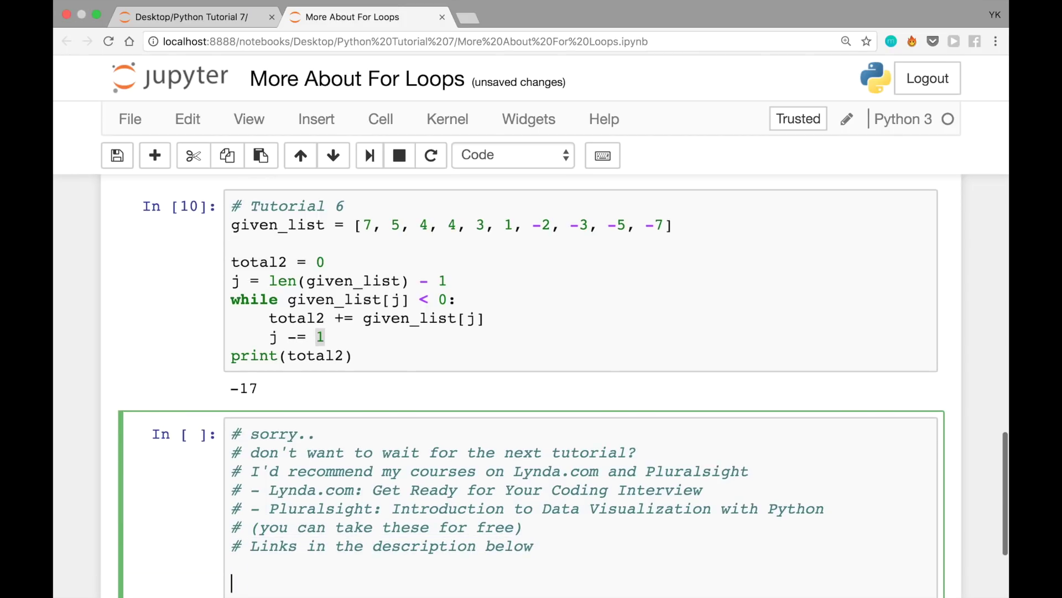
text(#)
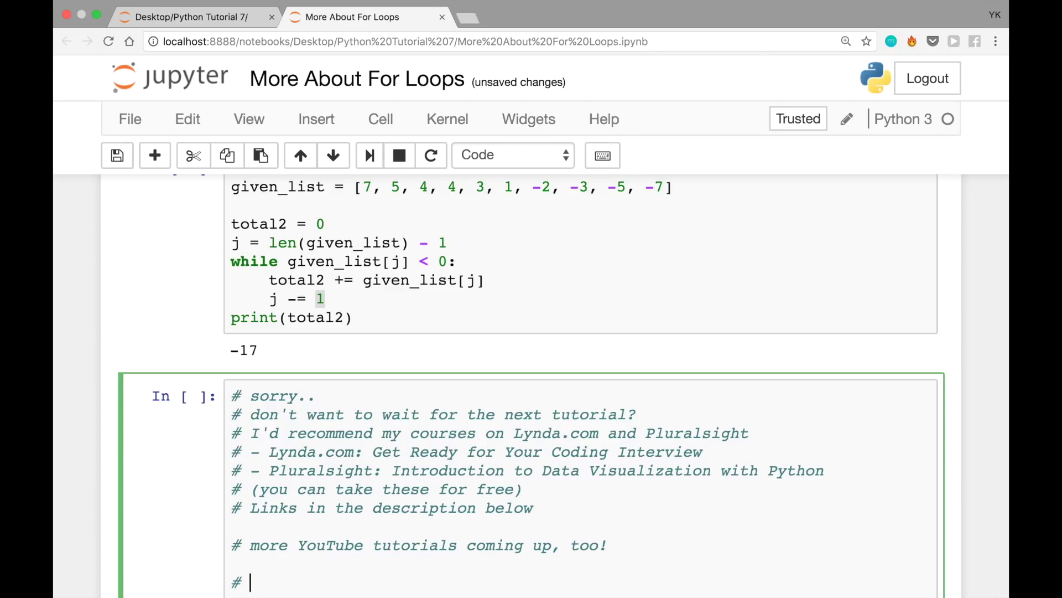
scroll(531, 415, down, 2)
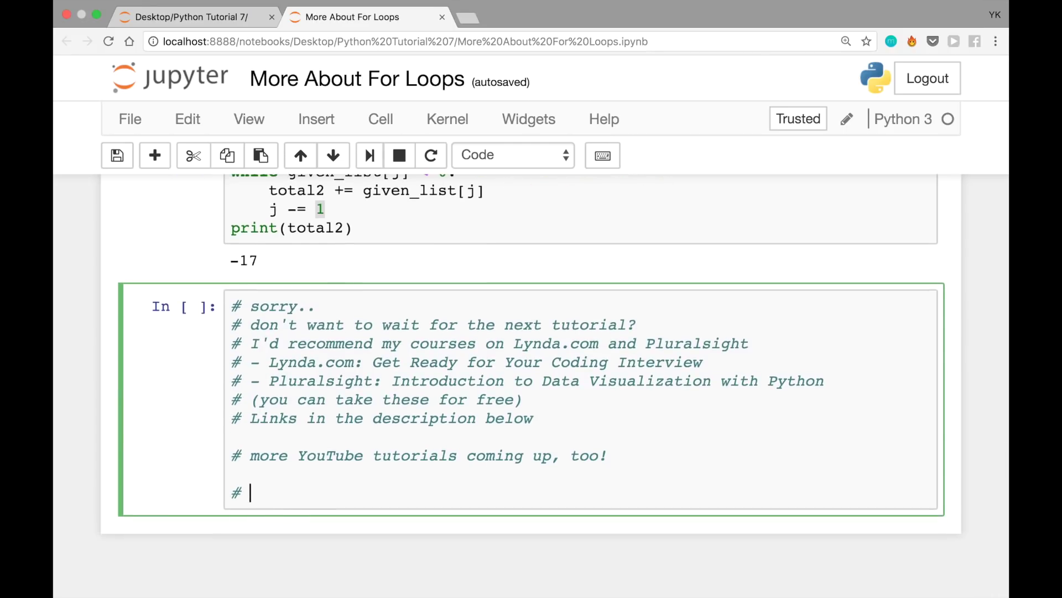